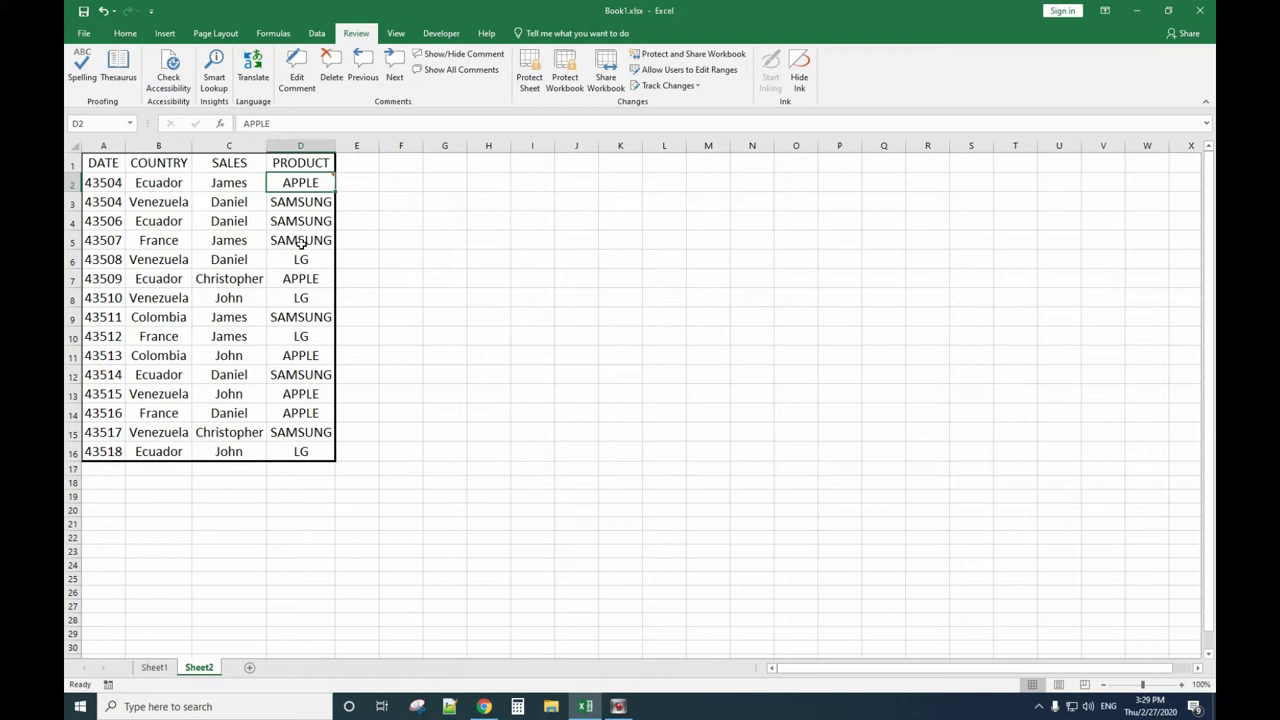
Select the APPLE cell D7 and add a new blank comment to it
{"action": "mouse_move", "coordinate": [300, 185]}
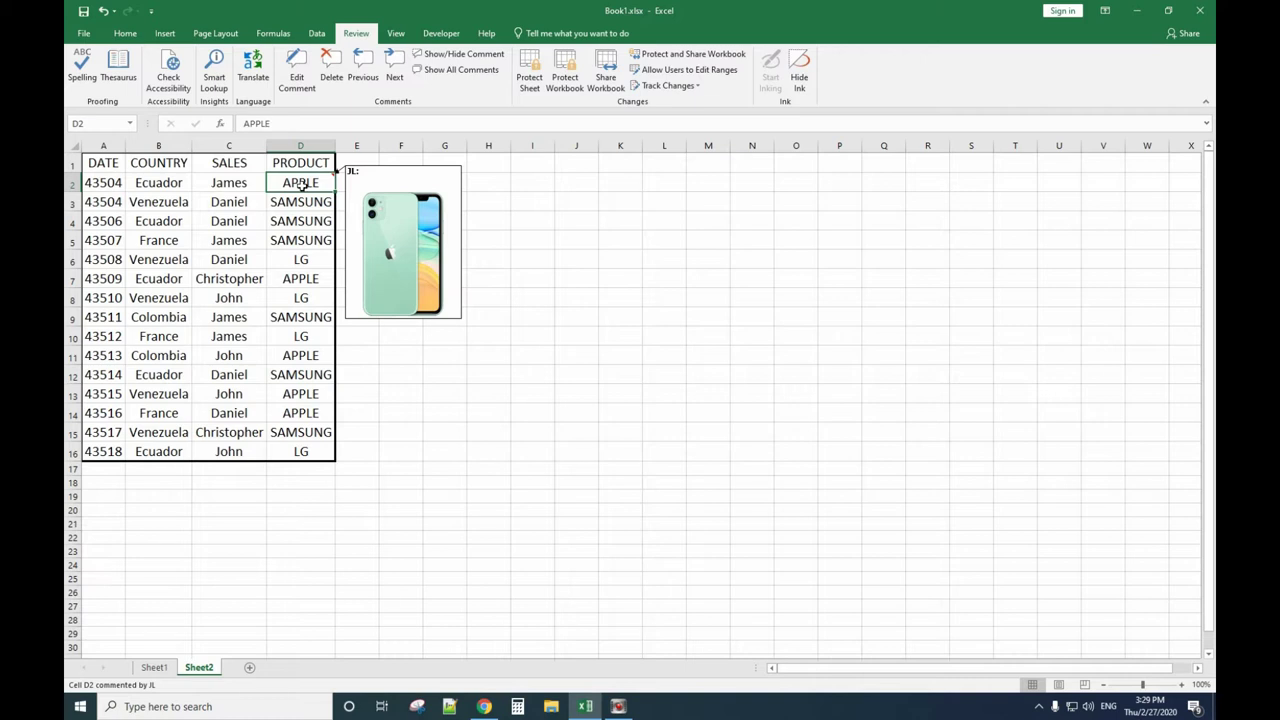
{"action": "left_click", "coordinate": [489, 256]}
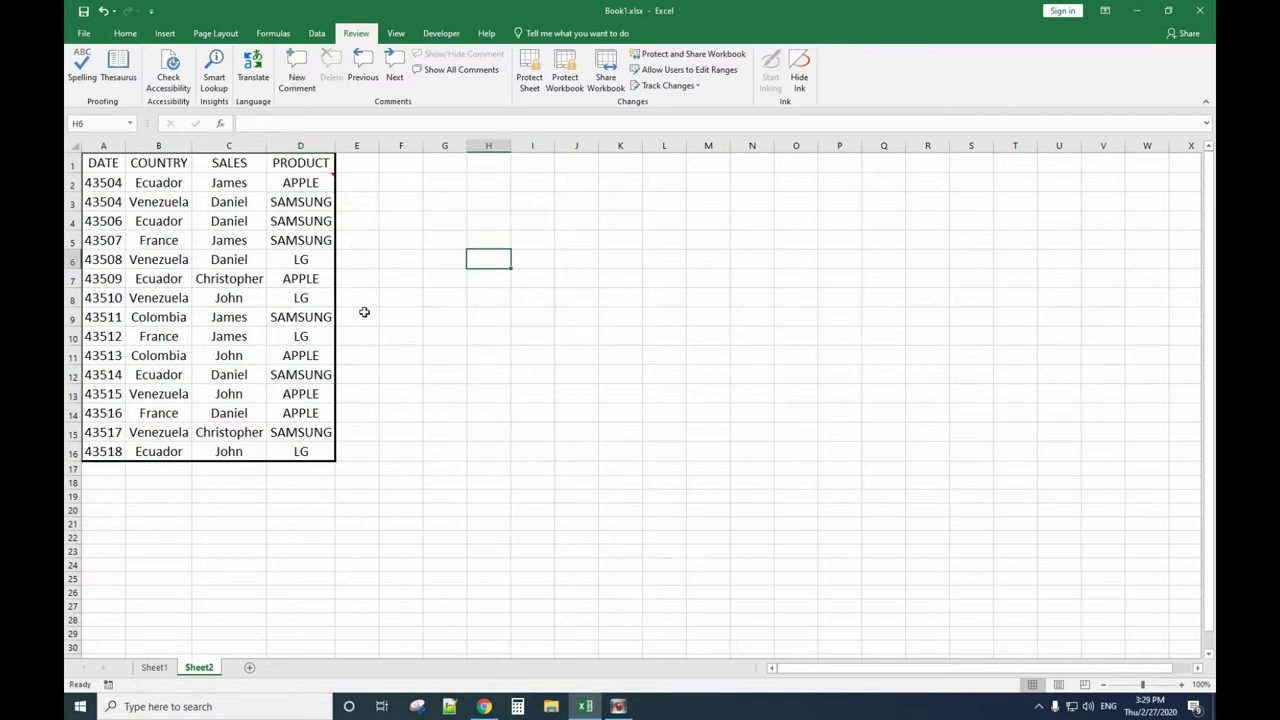
{"action": "left_click", "coordinate": [300, 279]}
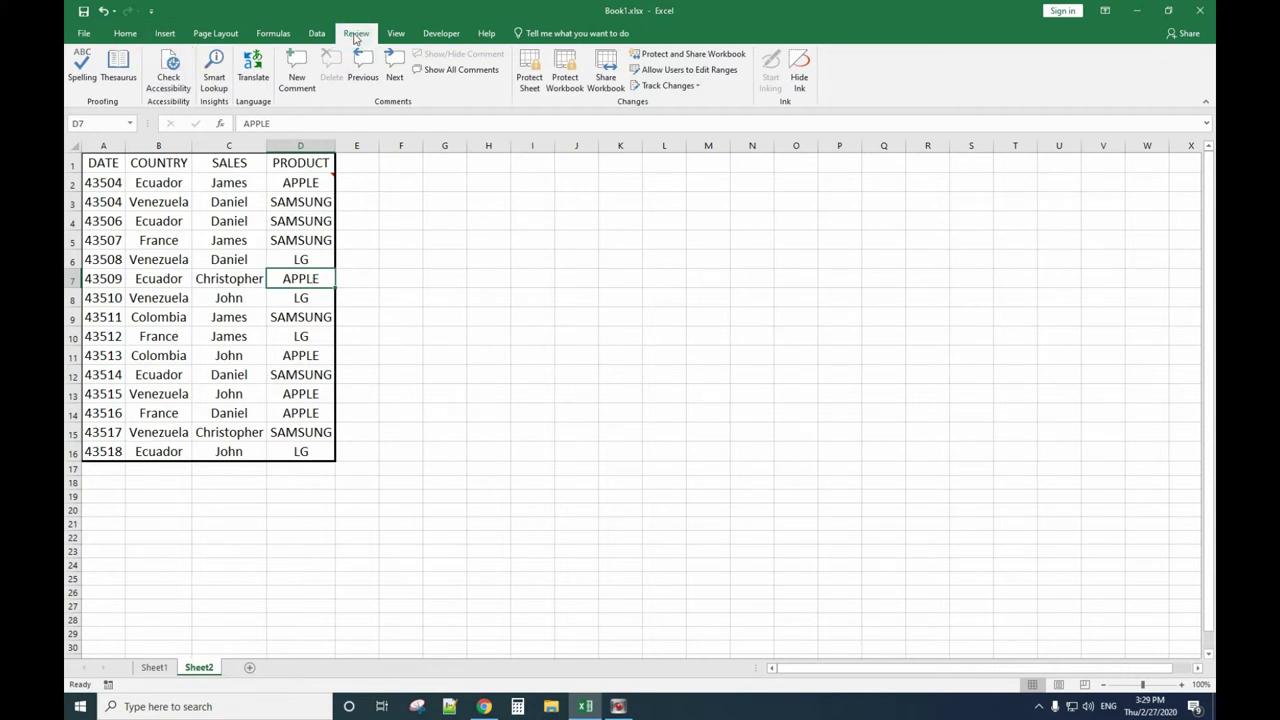
{"action": "left_click", "coordinate": [297, 86]}
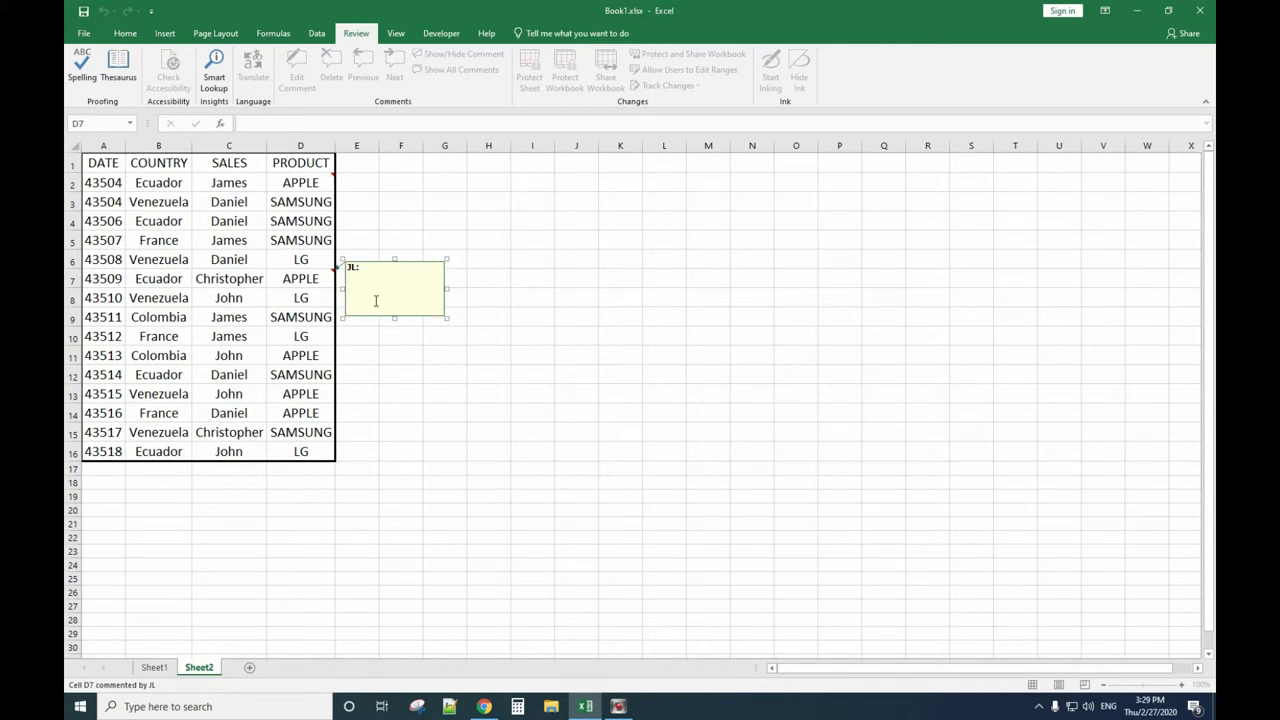
Open Format Comment for the D7 comment and look over its font colour choices, keeping Tahoma 9
{"action": "left_click", "coordinate": [359, 282]}
{"action": "right_click", "coordinate": [371, 286]}
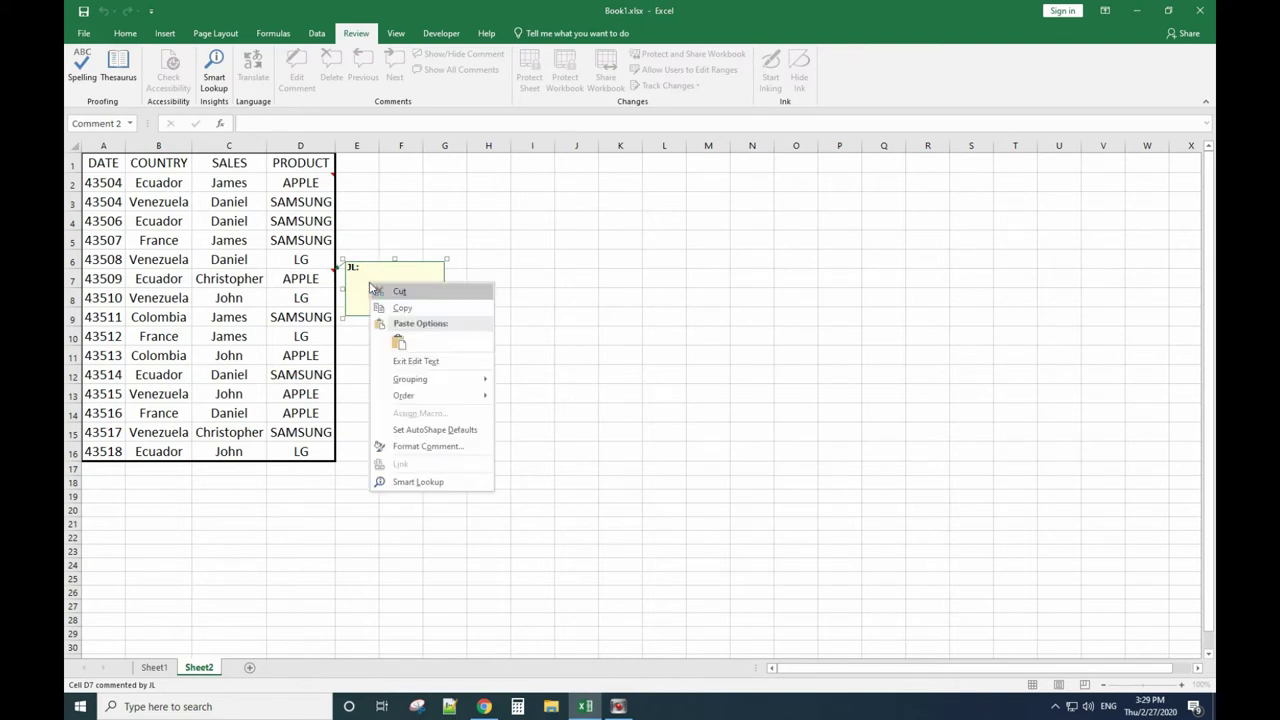
{"action": "left_click", "coordinate": [437, 455]}
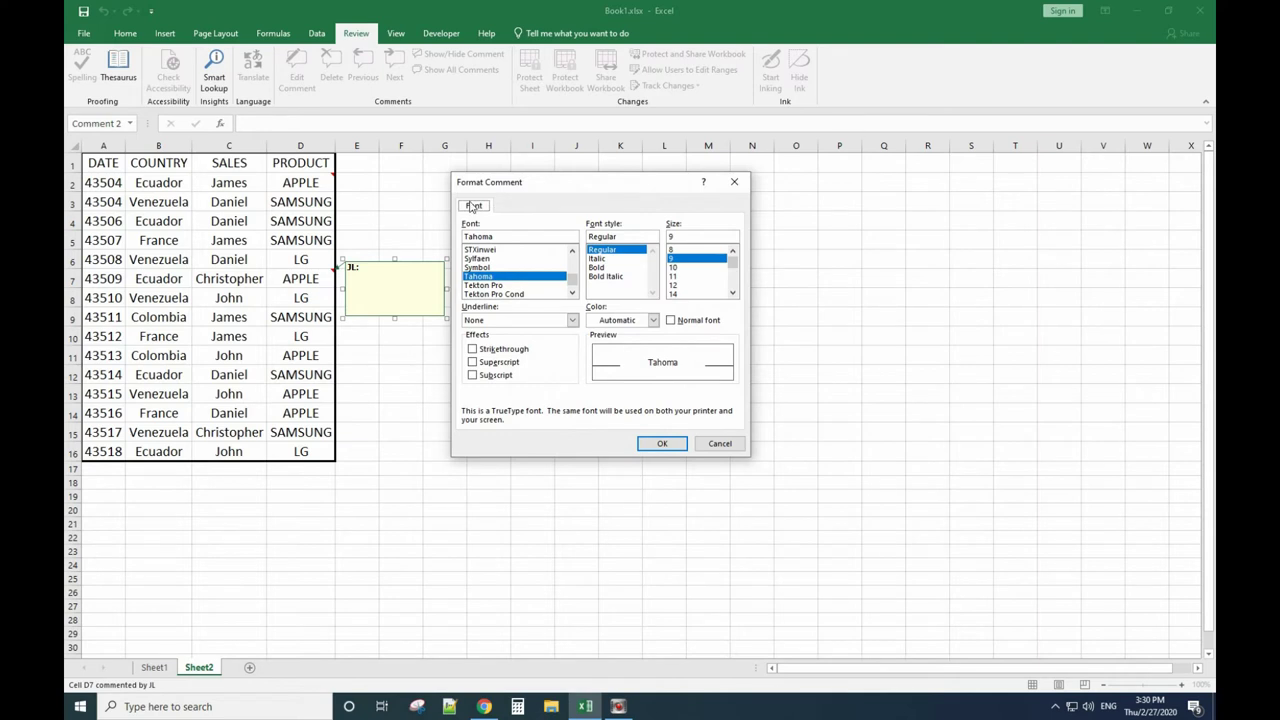
{"action": "left_click", "coordinate": [653, 320]}
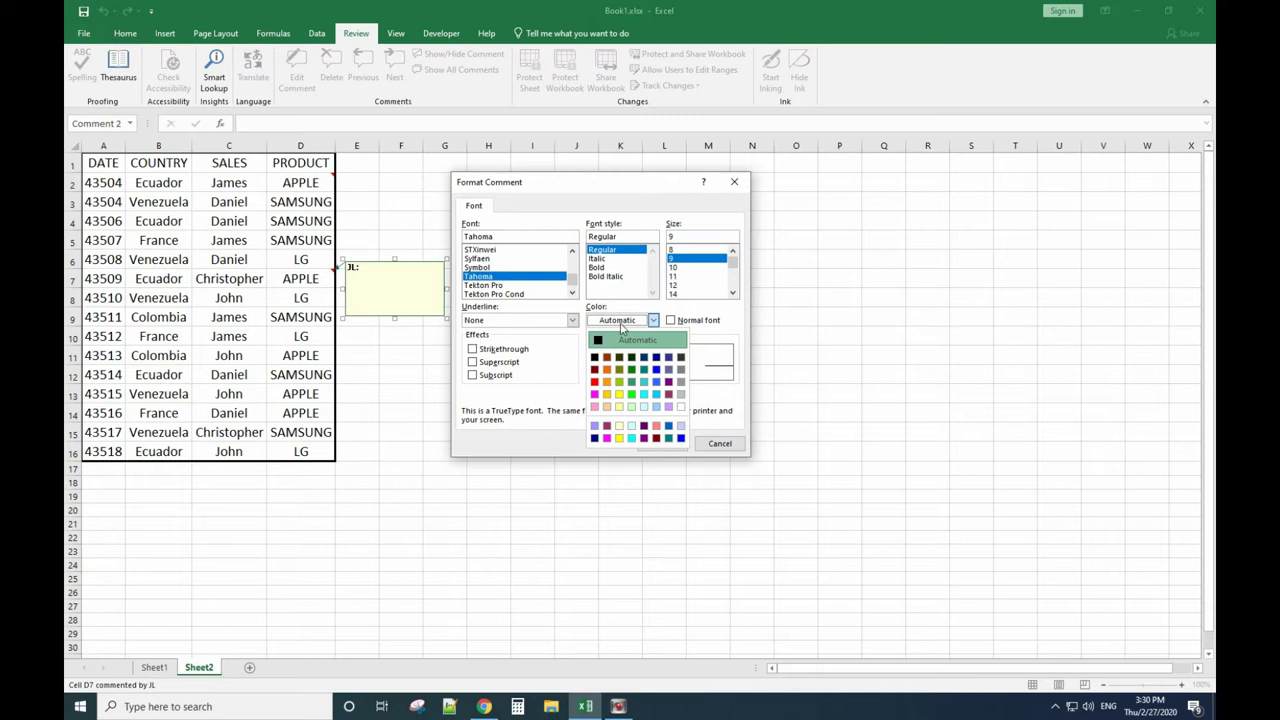
{"action": "left_click", "coordinate": [728, 332]}
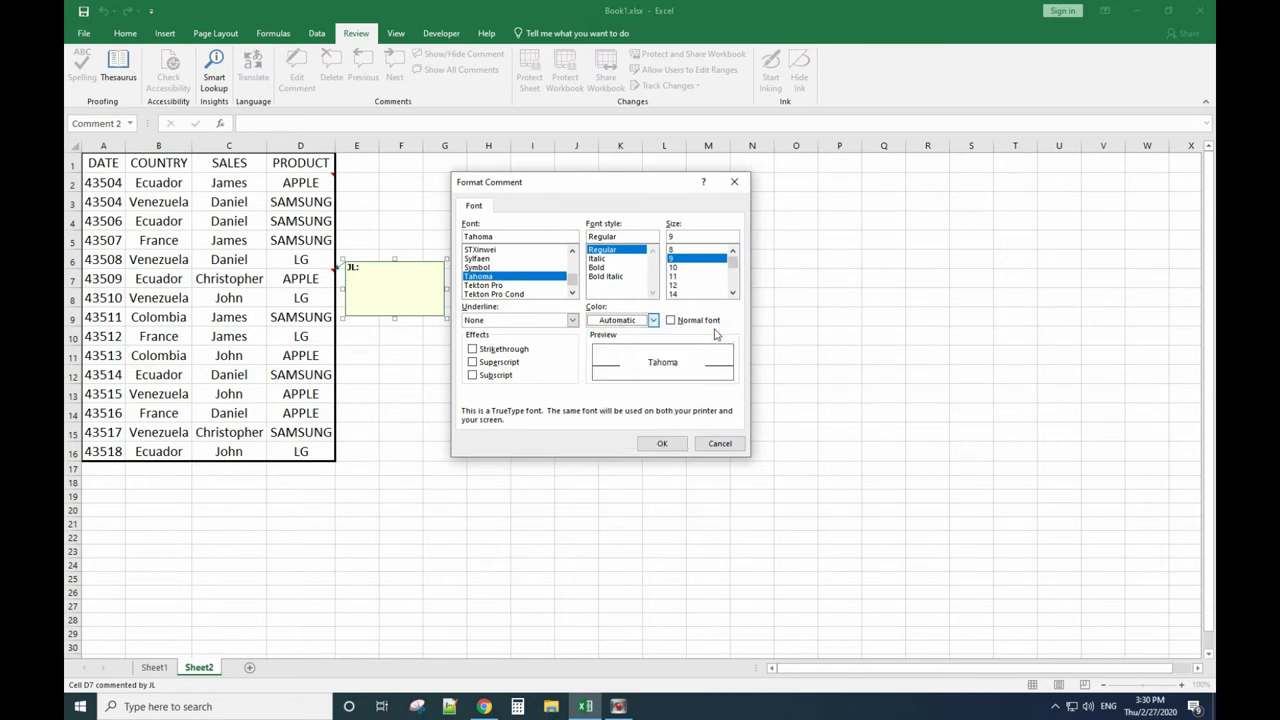
Cancel the font-only dialog and reopen Format Comment from the comment's border for the full settings
{"action": "left_click", "coordinate": [721, 444]}
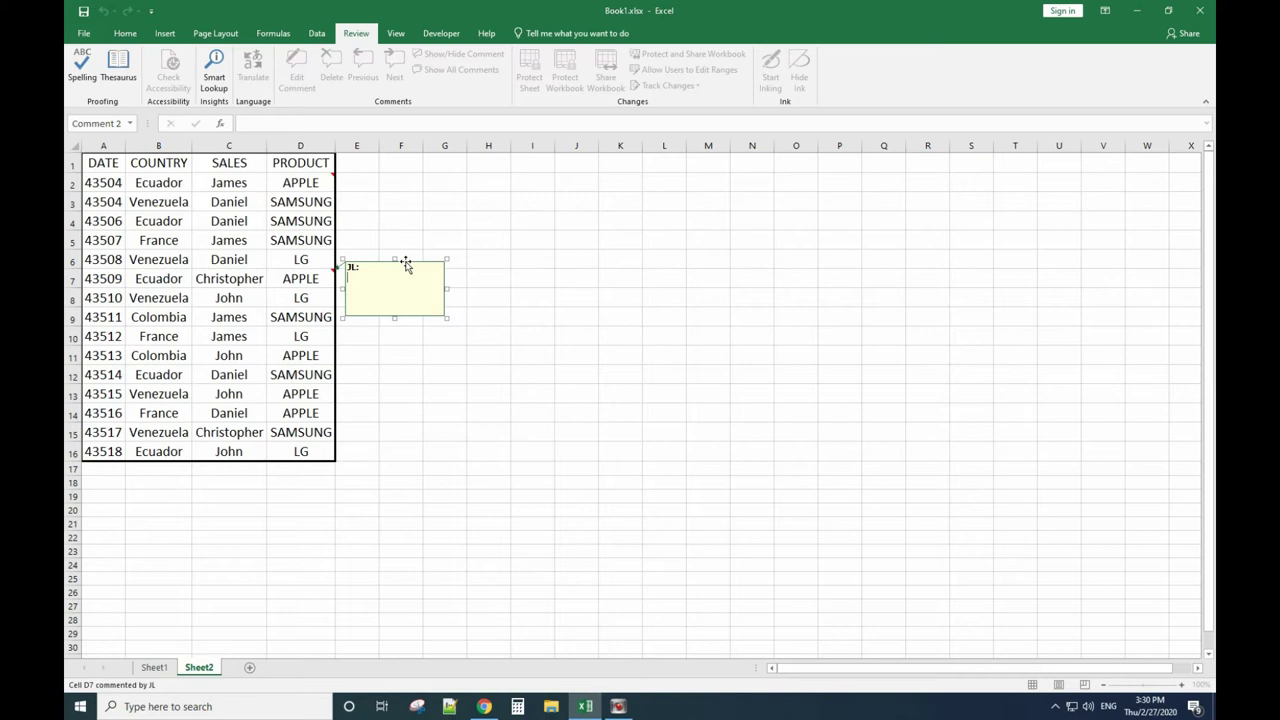
{"action": "right_click", "coordinate": [406, 264]}
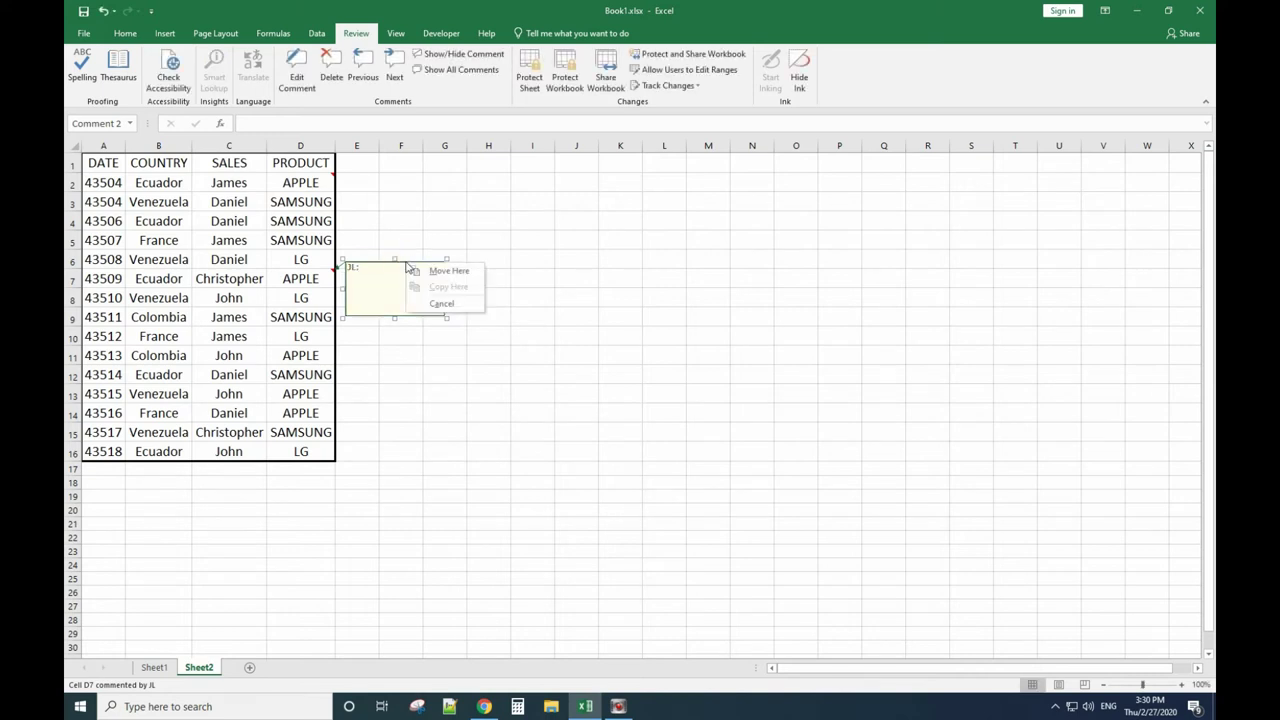
{"action": "left_click", "coordinate": [404, 261]}
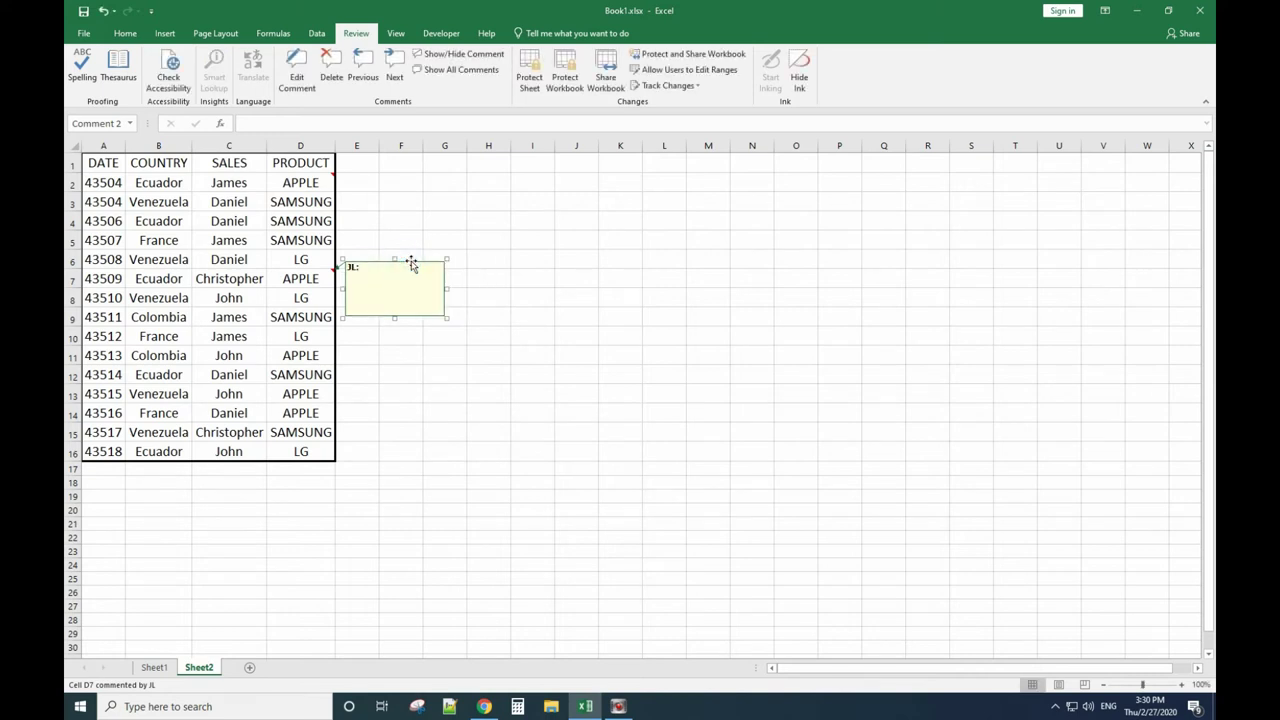
{"action": "right_click", "coordinate": [410, 261]}
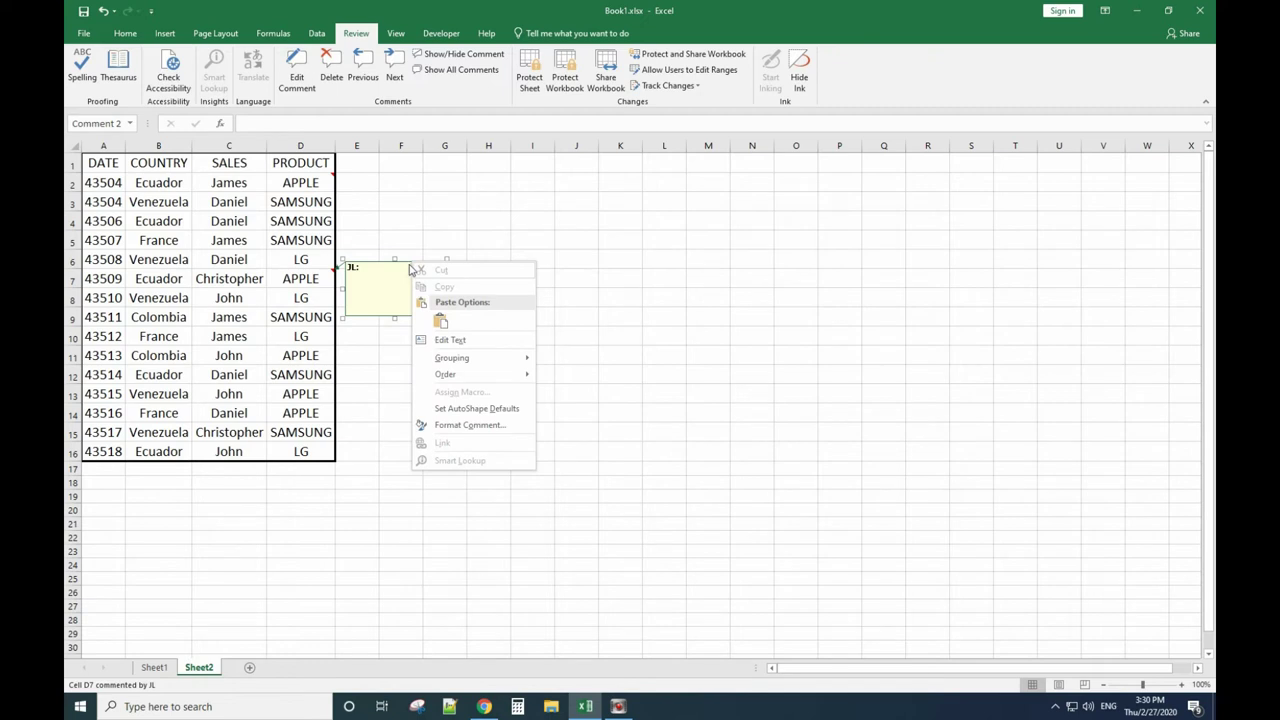
{"action": "left_click", "coordinate": [470, 425]}
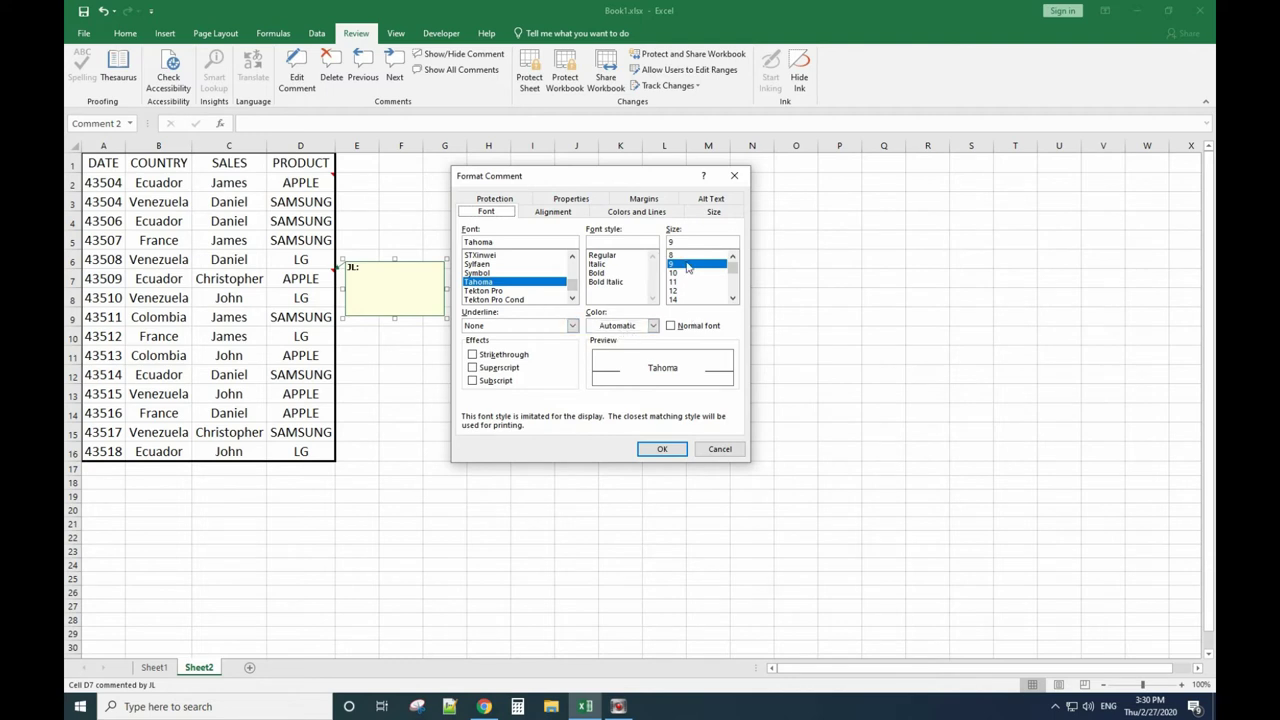
Open Fill Effects for the comment's fill colour and go to its Picture tab
{"action": "left_click", "coordinate": [614, 216]}
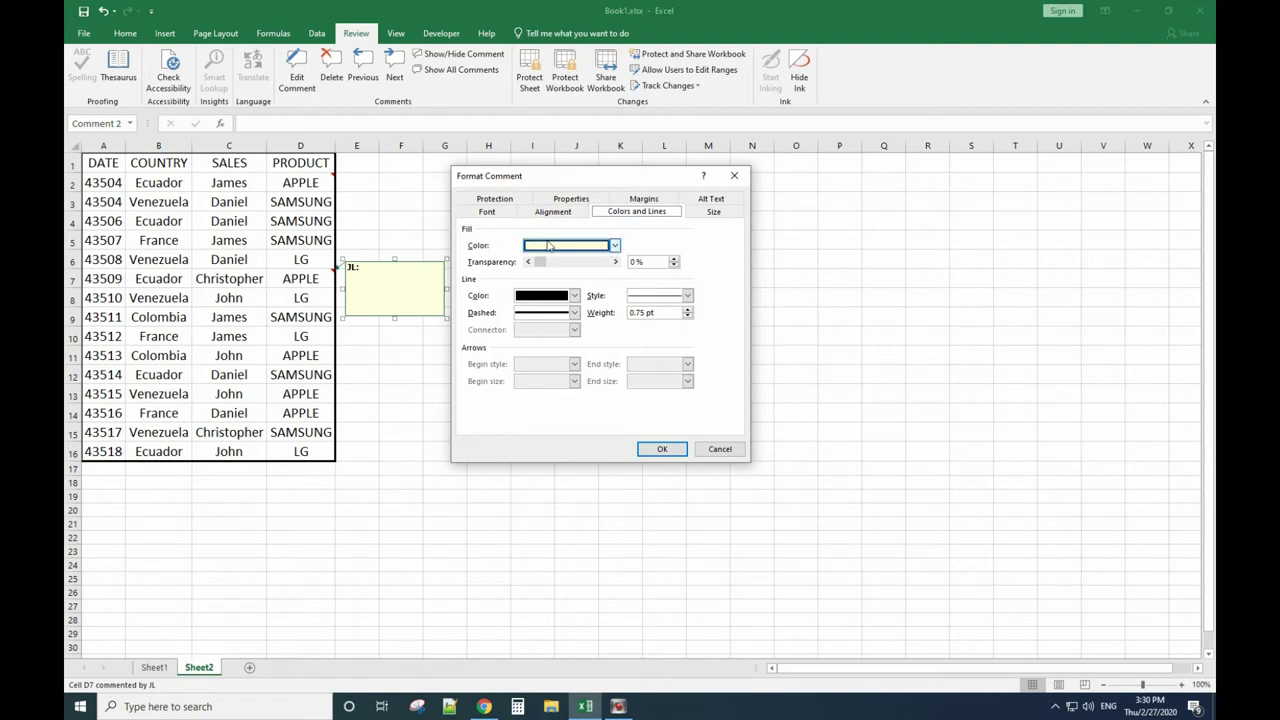
{"action": "left_click", "coordinate": [615, 246]}
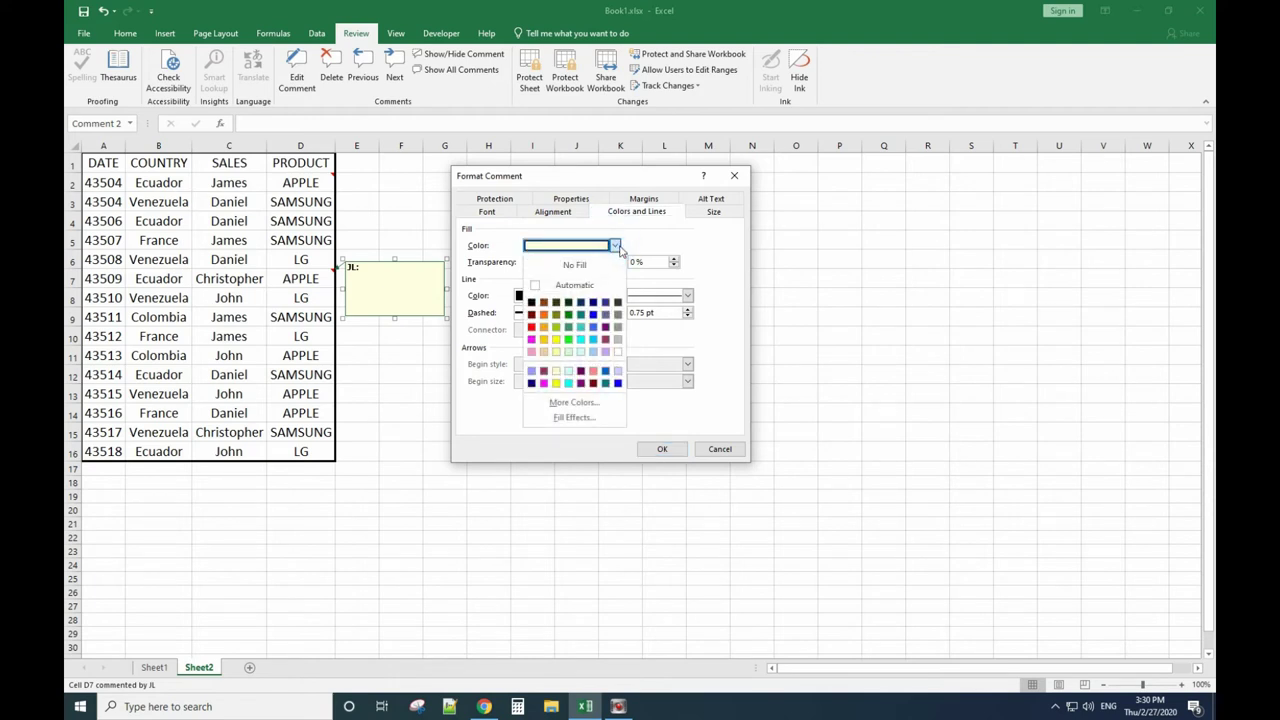
{"action": "left_click", "coordinate": [573, 417]}
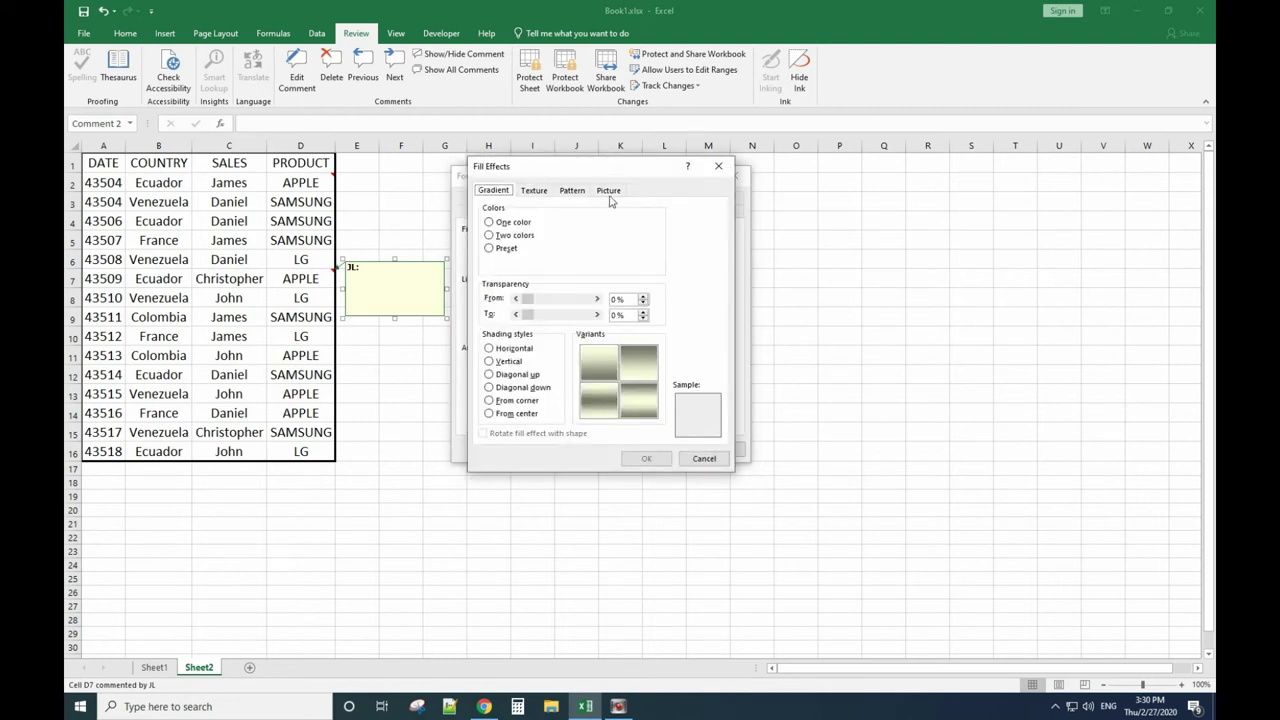
{"action": "left_click_drag", "start_coordinate": [593, 174], "coordinate": [590, 177]}
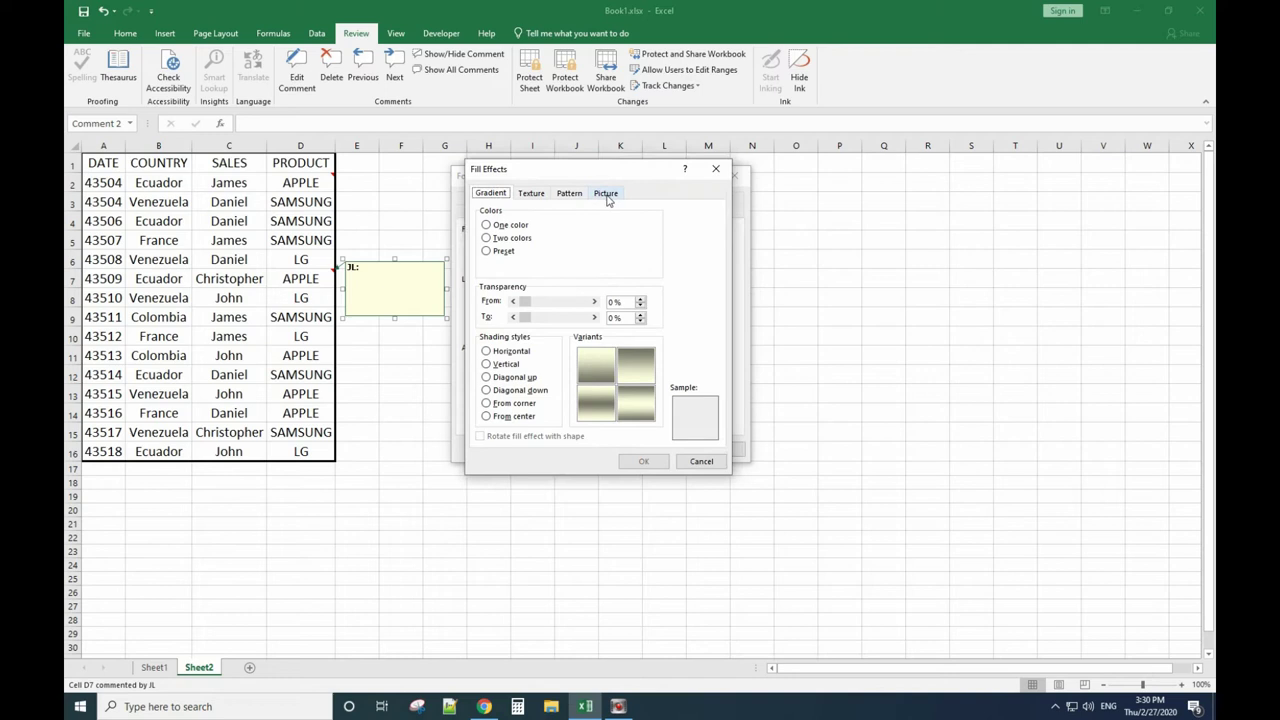
{"action": "left_click", "coordinate": [608, 195]}
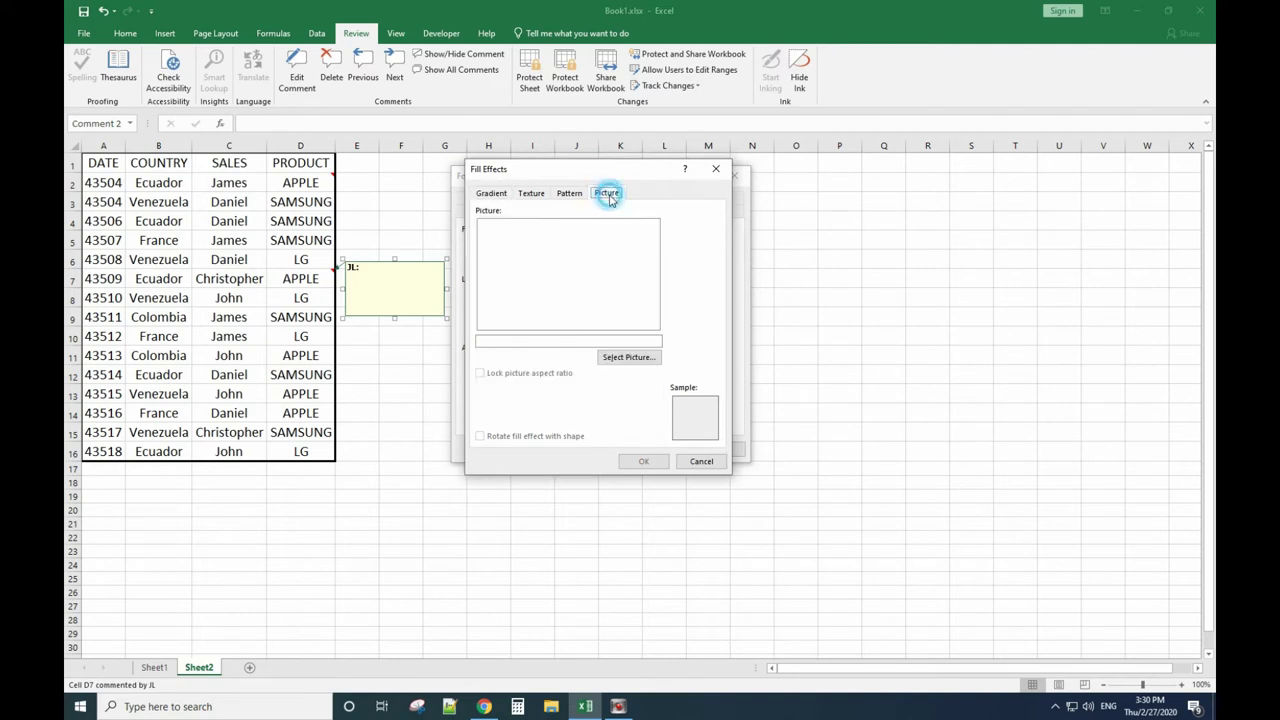
{"action": "left_click", "coordinate": [627, 358]}
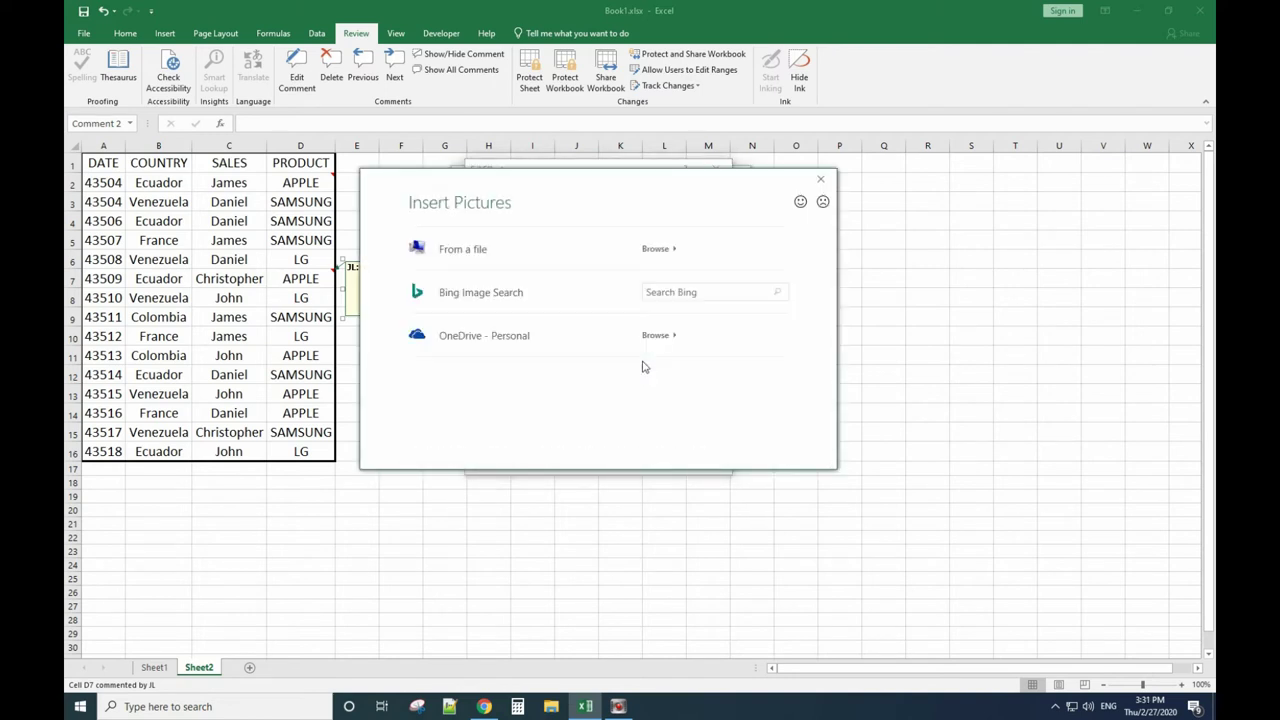
Pick iphone11-green-select-2019.png from Downloads in Large icons view and confirm it as the fill
{"action": "left_click", "coordinate": [449, 249]}
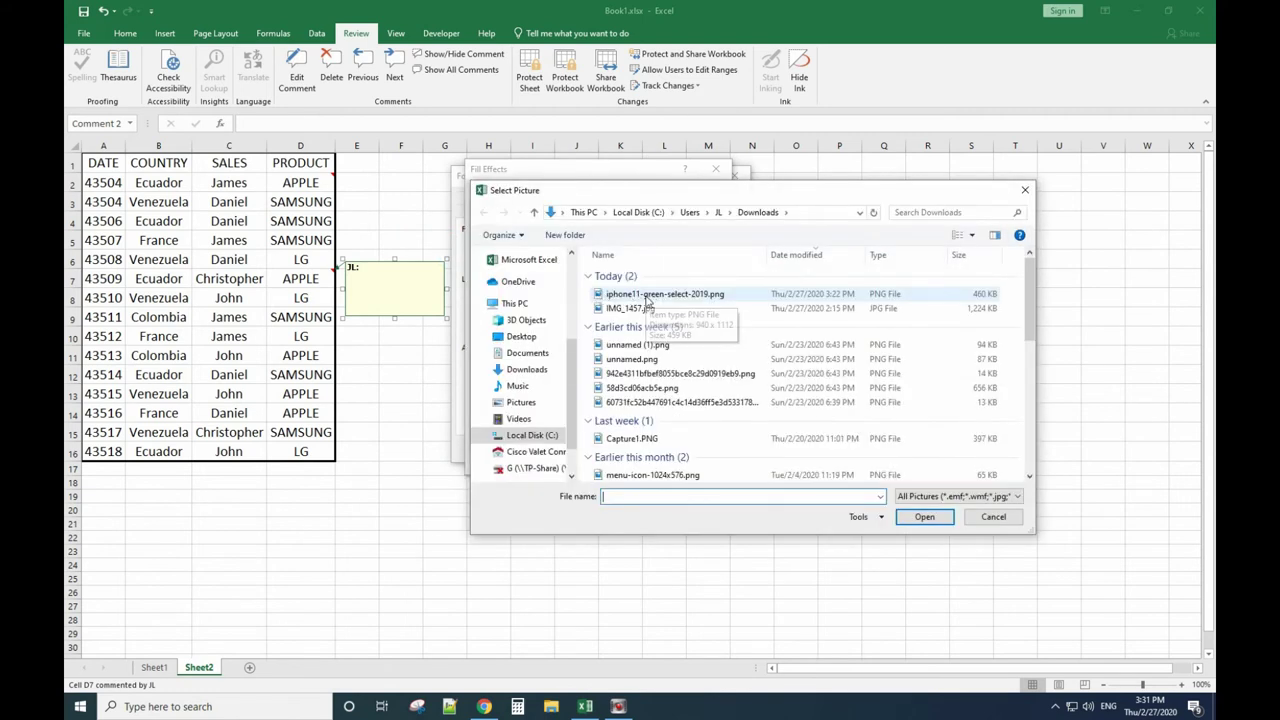
{"action": "left_click", "coordinate": [962, 234]}
{"action": "left_click", "coordinate": [1000, 148]}
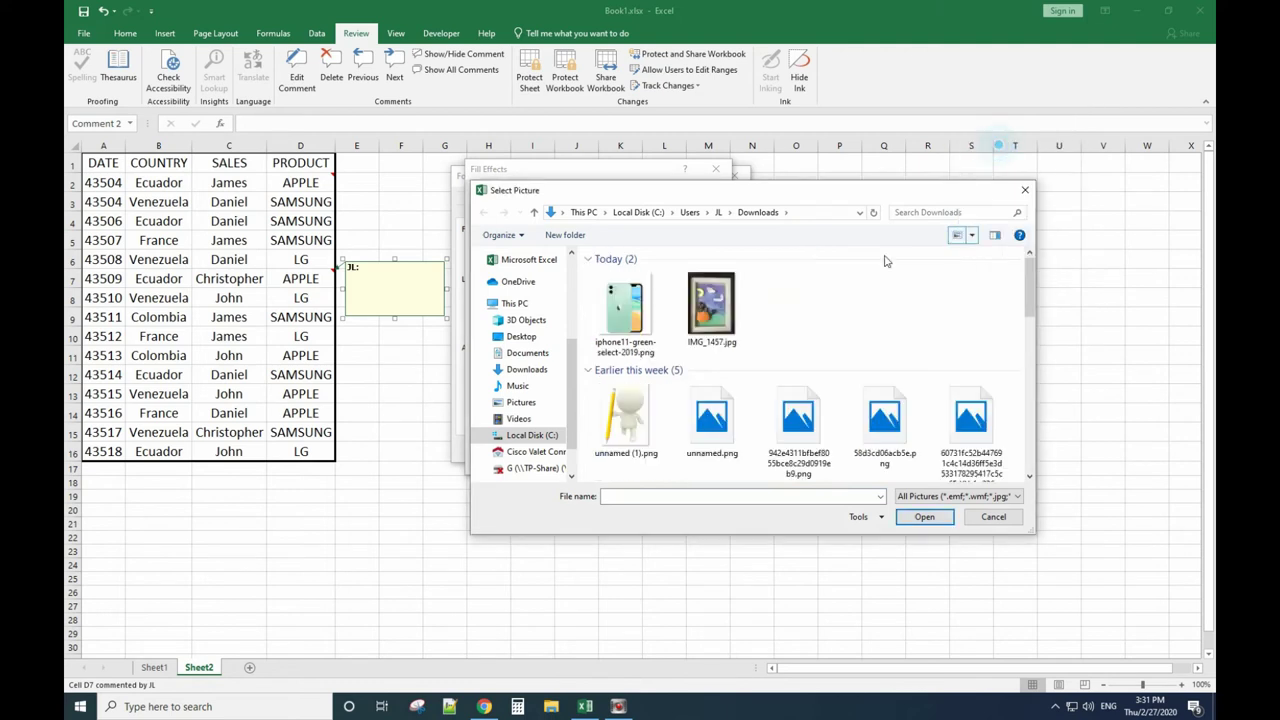
{"action": "left_click", "coordinate": [633, 322]}
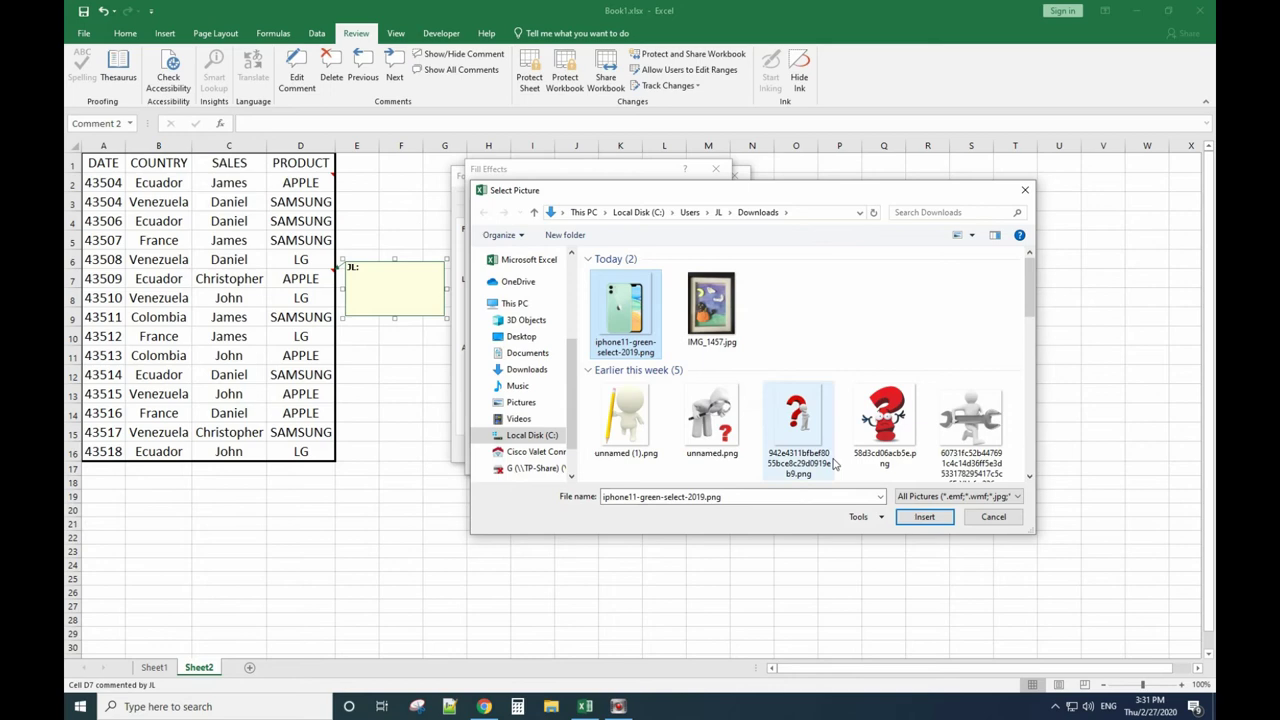
{"action": "left_click", "coordinate": [918, 516]}
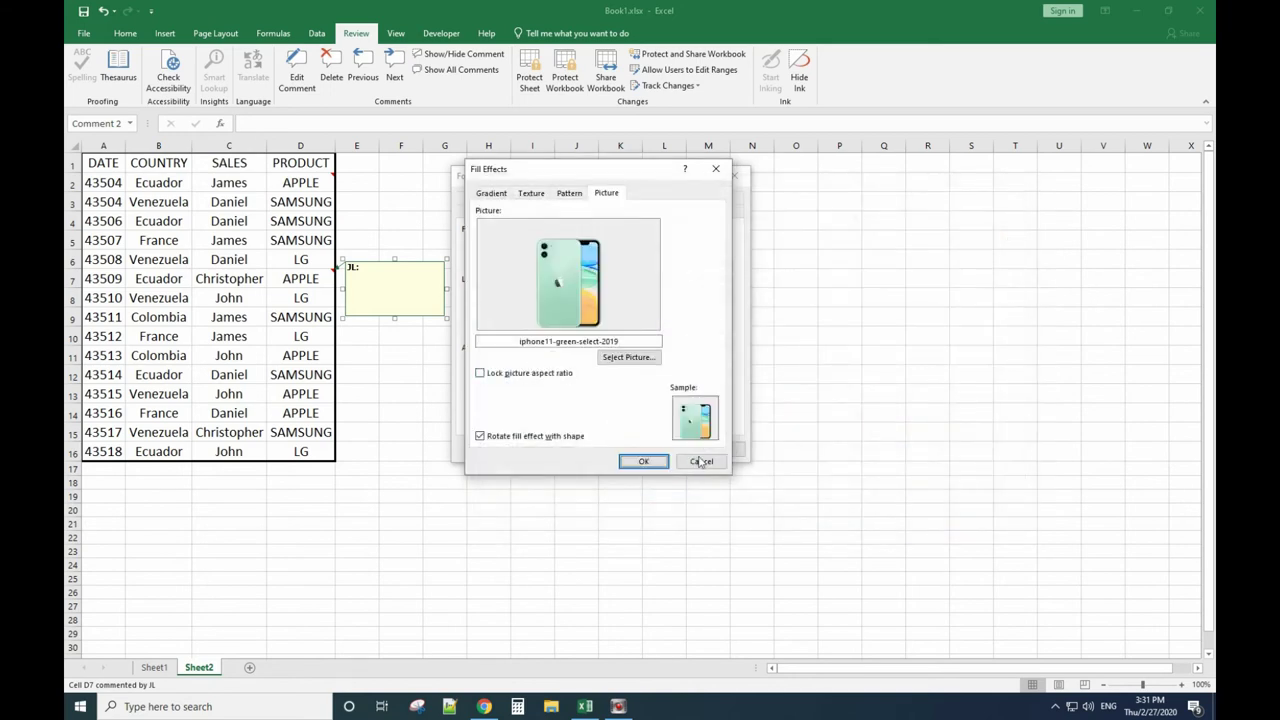
{"action": "left_click", "coordinate": [648, 463]}
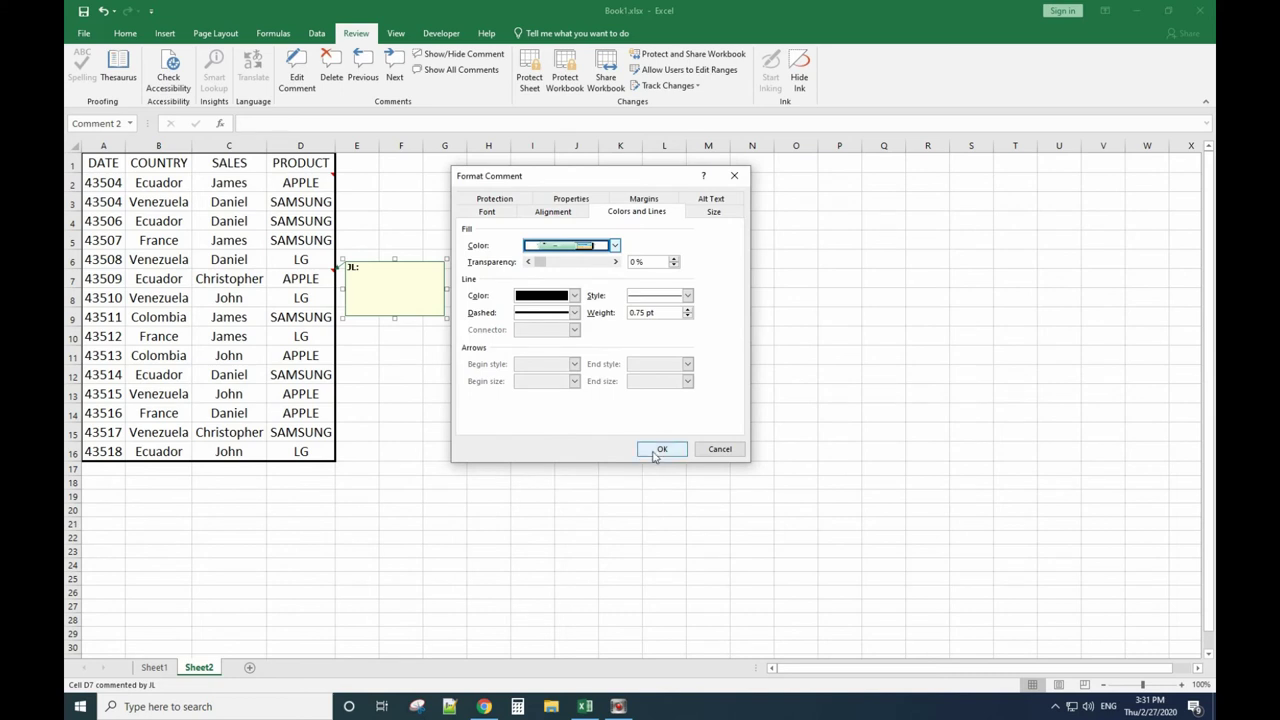
Apply the iPhone picture fill and stretch the comment box down to about row 12
{"action": "left_click", "coordinate": [653, 450]}
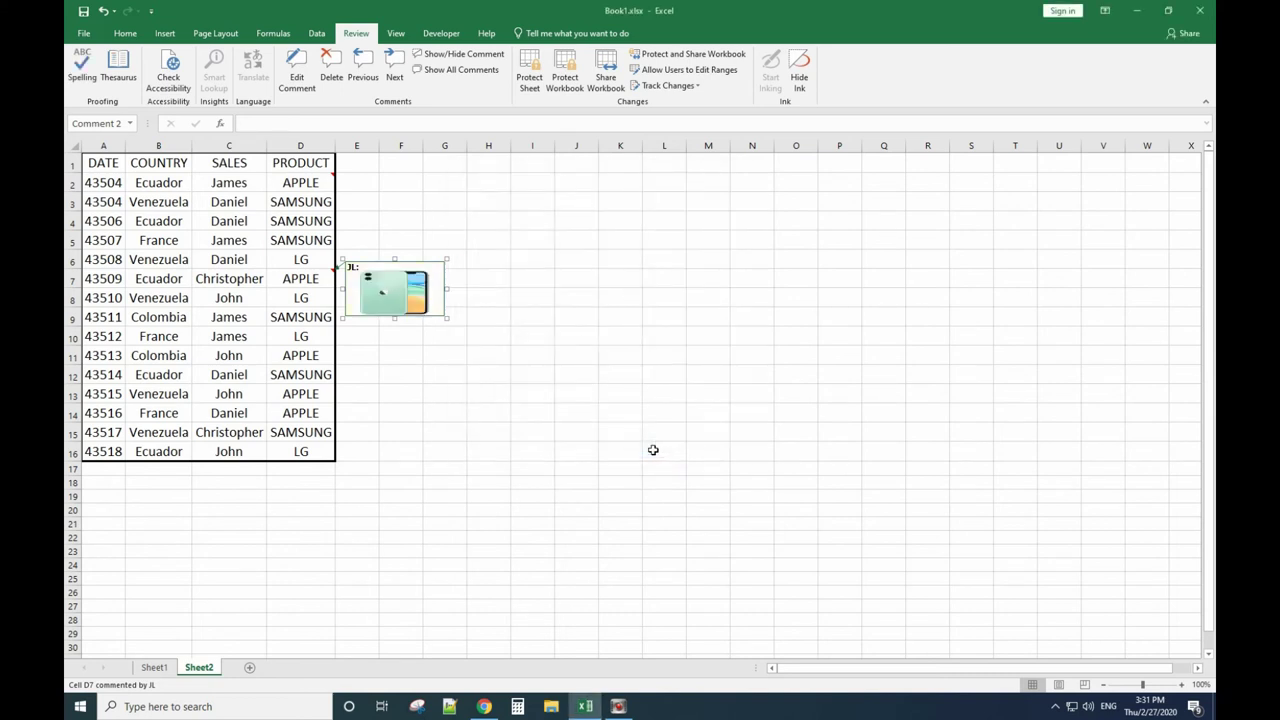
{"action": "left_click", "coordinate": [445, 317]}
{"action": "left_click", "coordinate": [445, 317]}
{"action": "left_click_drag", "start_coordinate": [446, 318], "coordinate": [443, 382]}
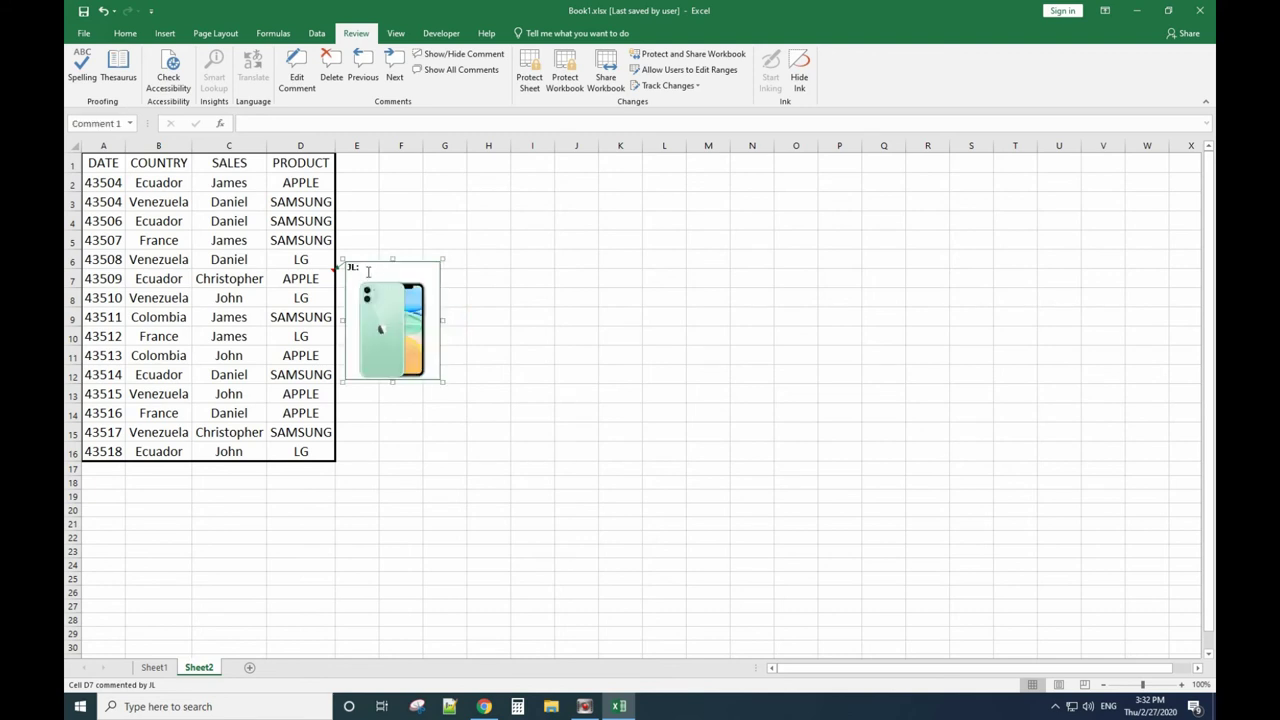
Hide the D7 comment, check it pops up with the green iPhone picture, then select D7
{"action": "left_click", "coordinate": [417, 443]}
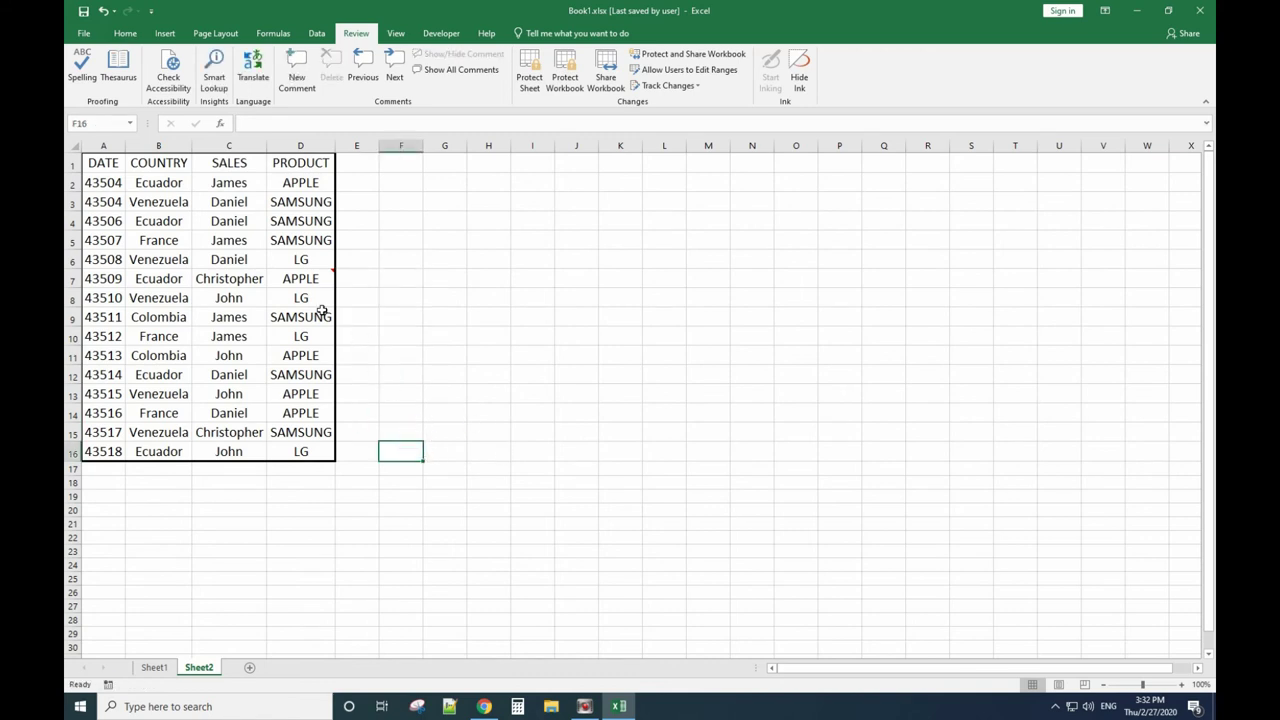
{"action": "mouse_move", "coordinate": [304, 279]}
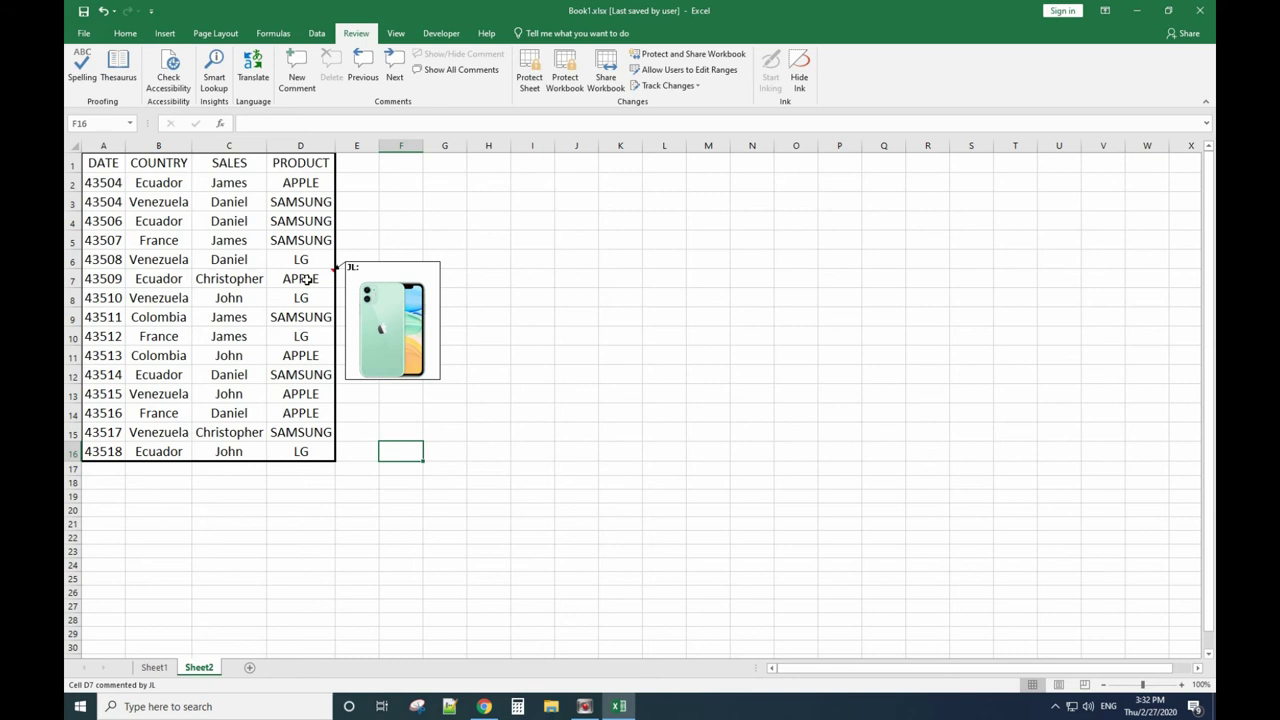
{"action": "left_click", "coordinate": [305, 279]}
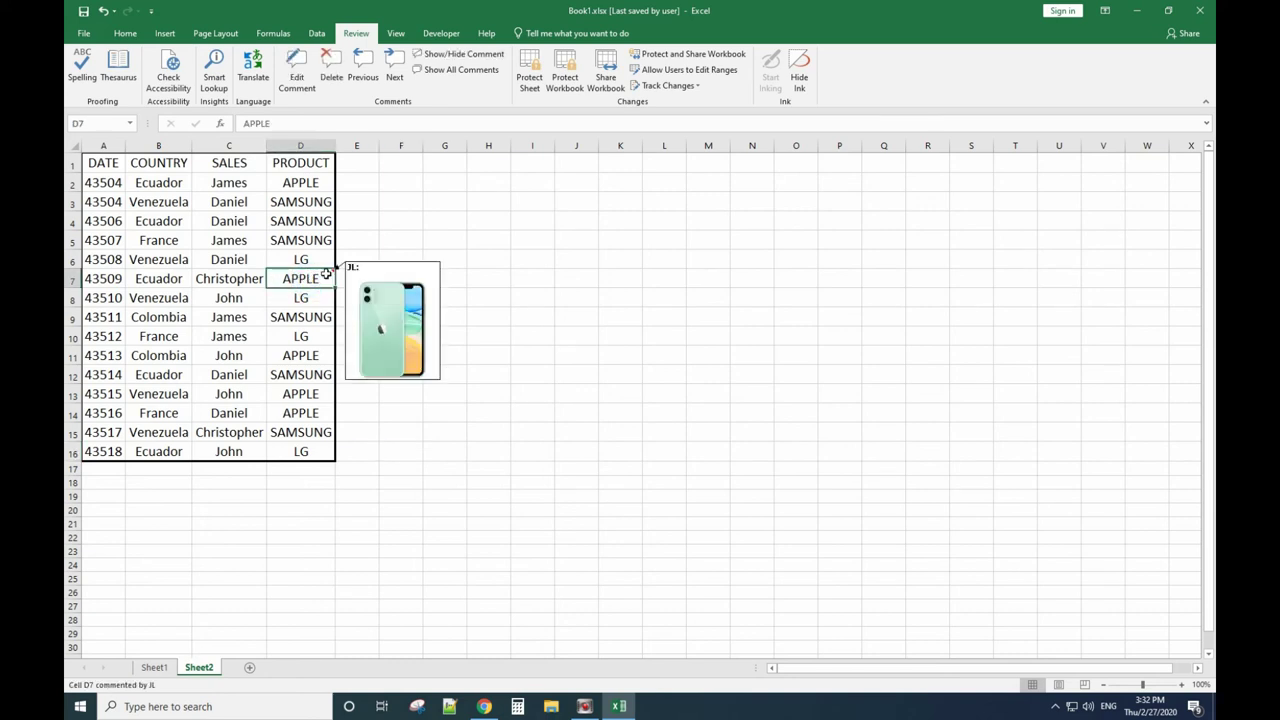
Reopen D7's comment with Edit Comment, view Format Comment from its border, and cancel unchanged
{"action": "left_click", "coordinate": [300, 82]}
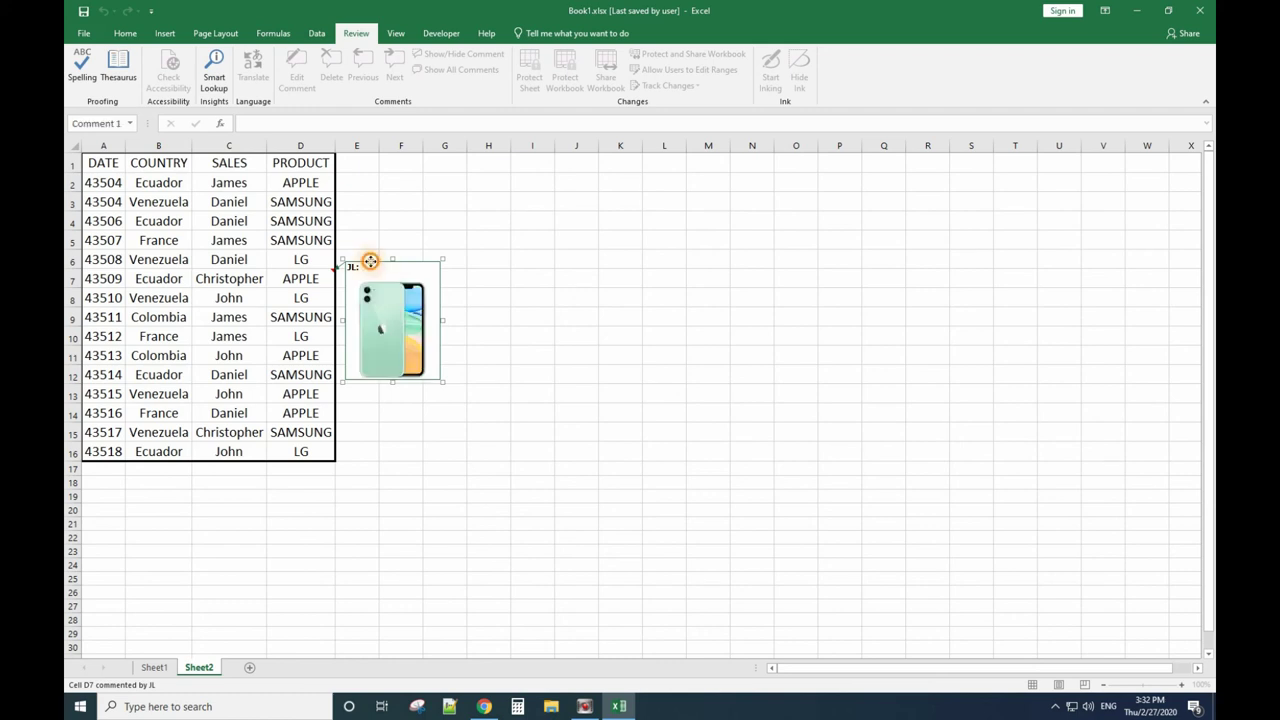
{"action": "right_click", "coordinate": [371, 265]}
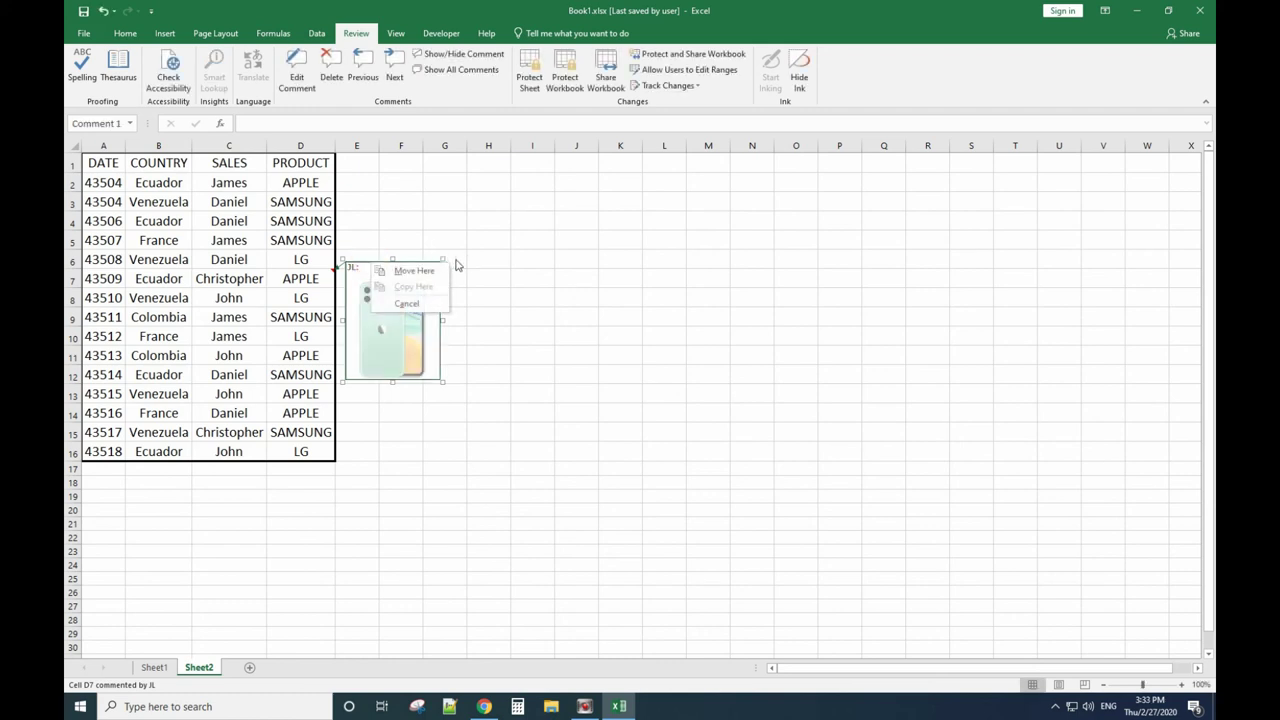
{"action": "left_click", "coordinate": [489, 356]}
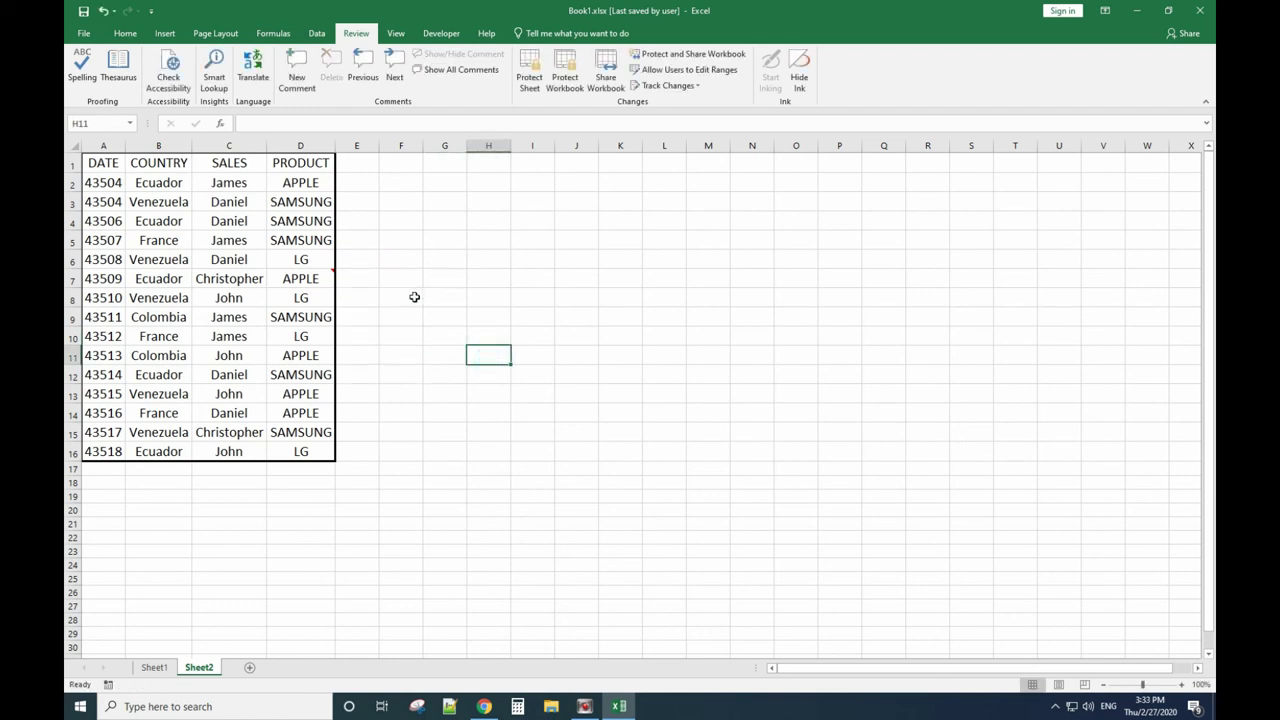
{"action": "left_click", "coordinate": [330, 278]}
{"action": "left_click", "coordinate": [296, 68]}
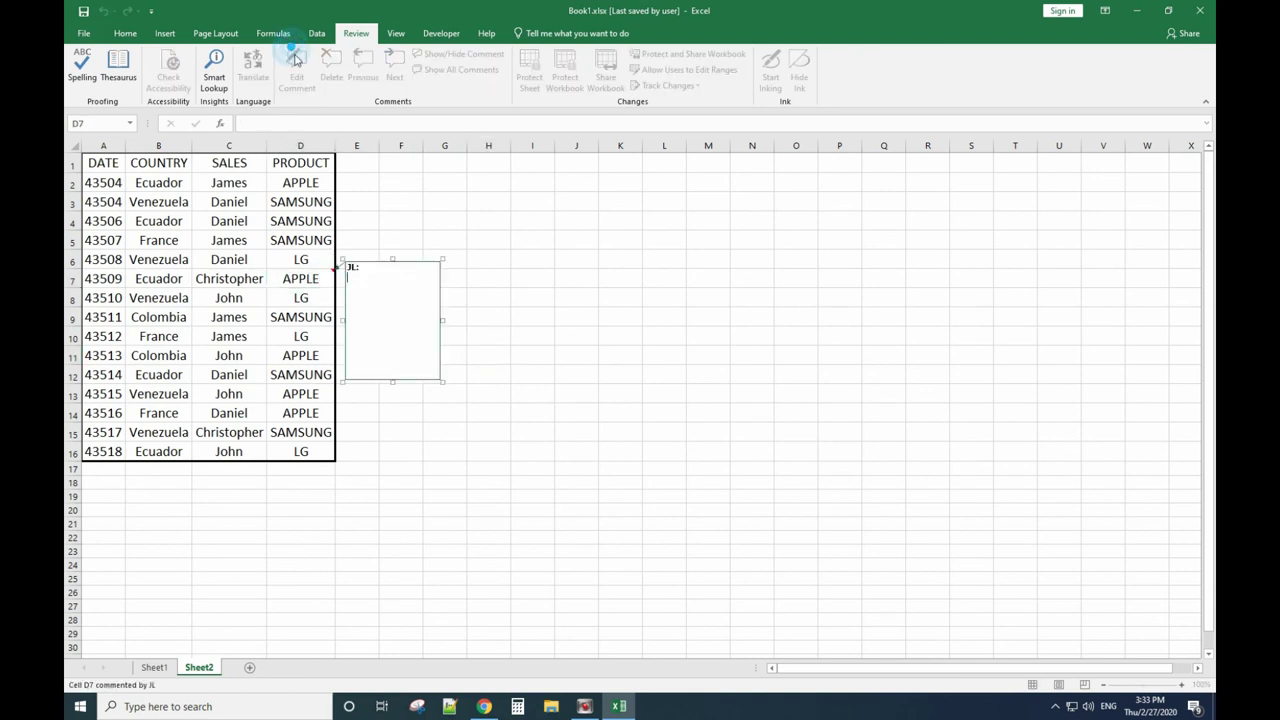
{"action": "right_click", "coordinate": [369, 262]}
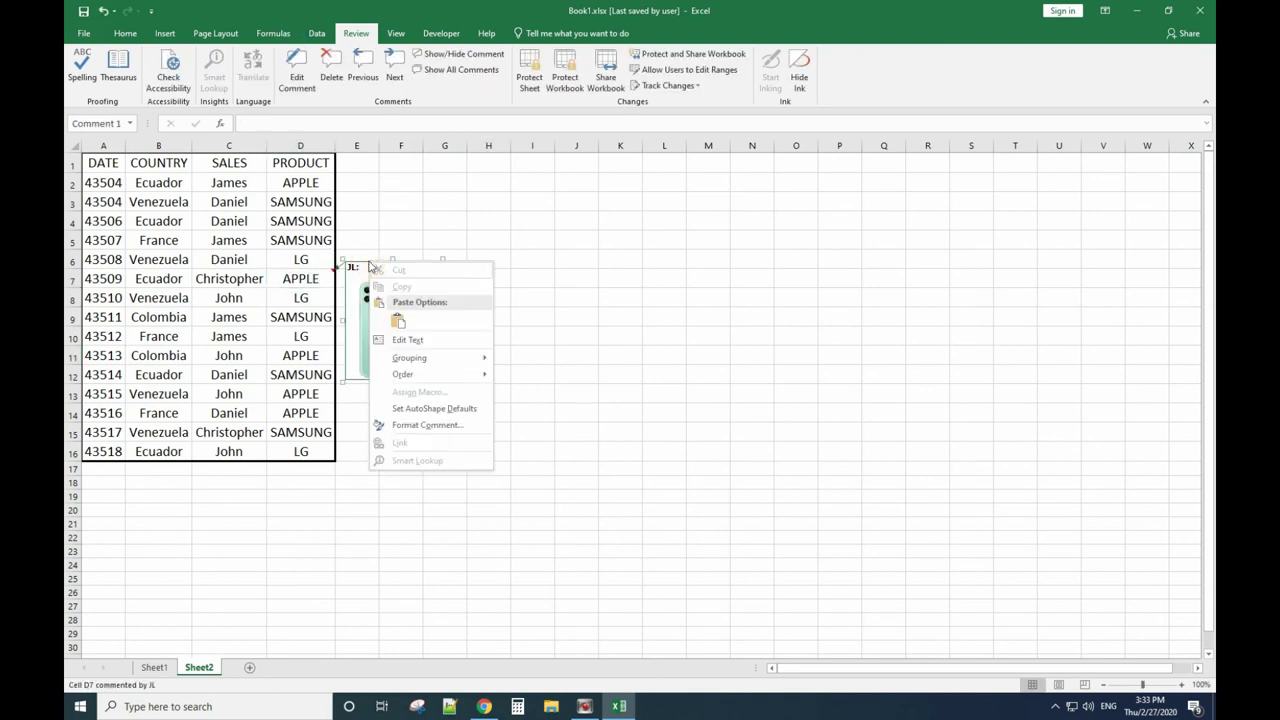
{"action": "left_click", "coordinate": [420, 425]}
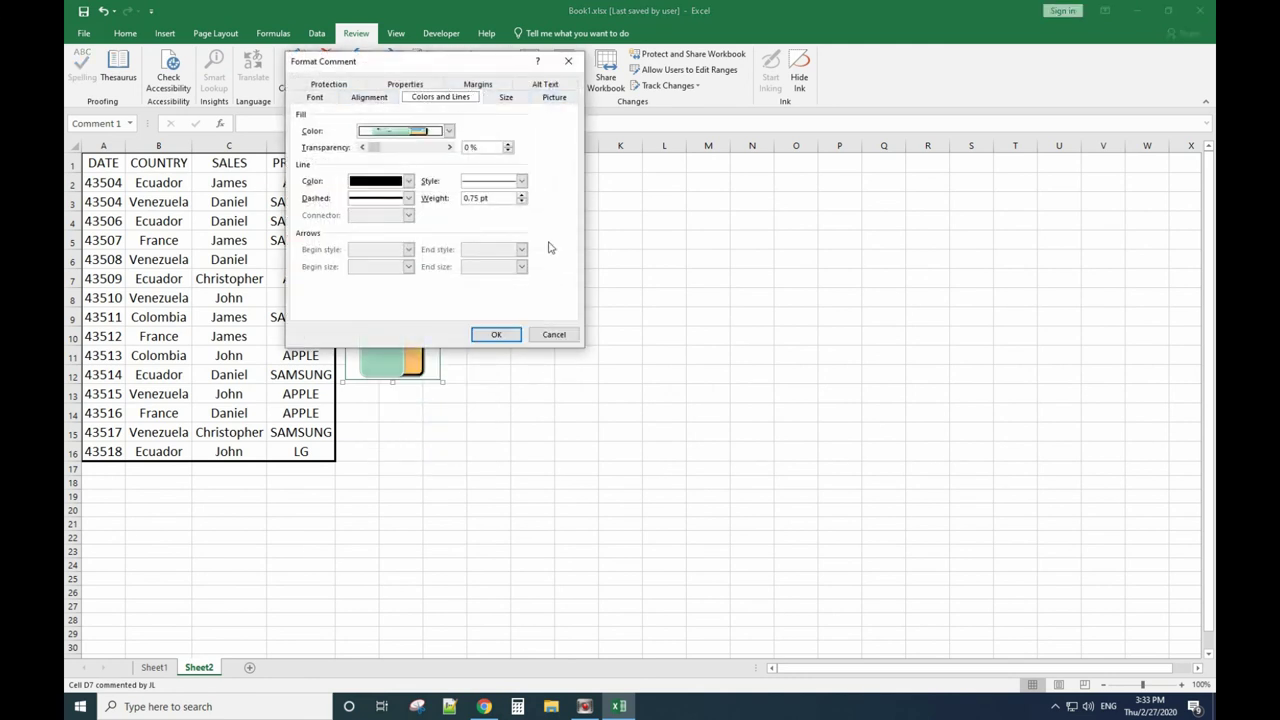
{"action": "left_click", "coordinate": [566, 334]}
{"action": "right_click", "coordinate": [379, 270]}
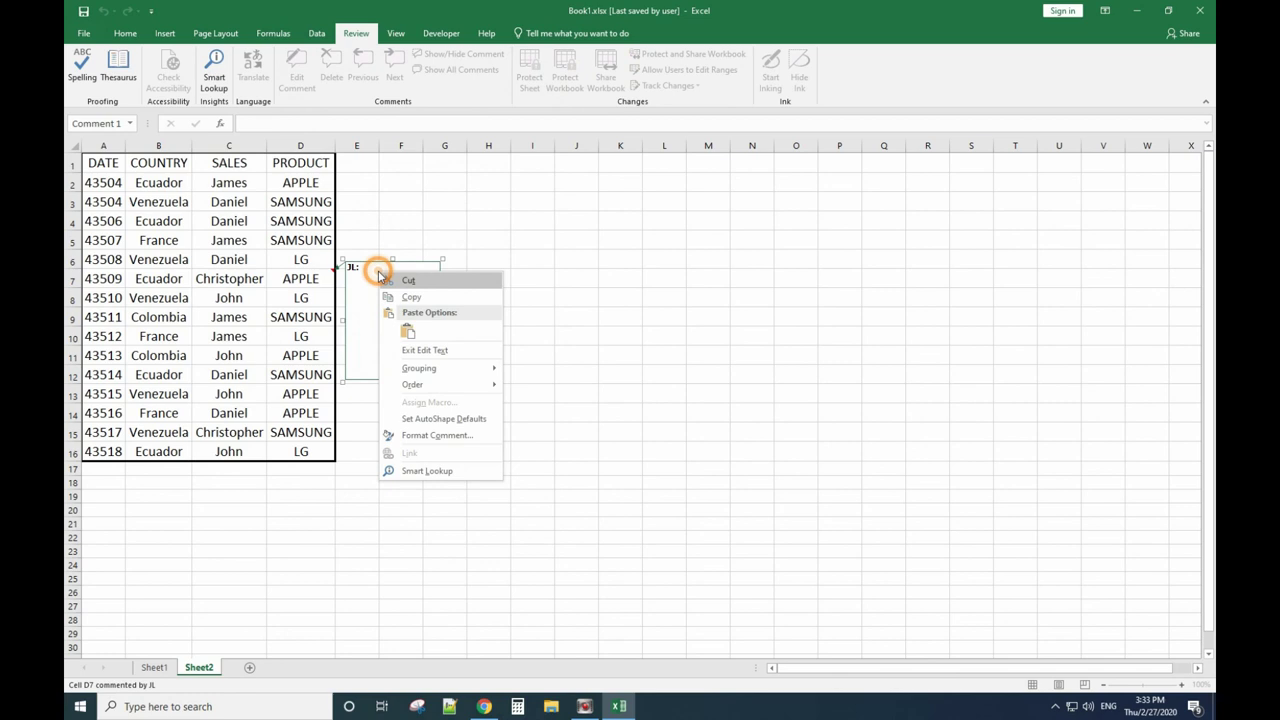
{"action": "right_click", "coordinate": [359, 289]}
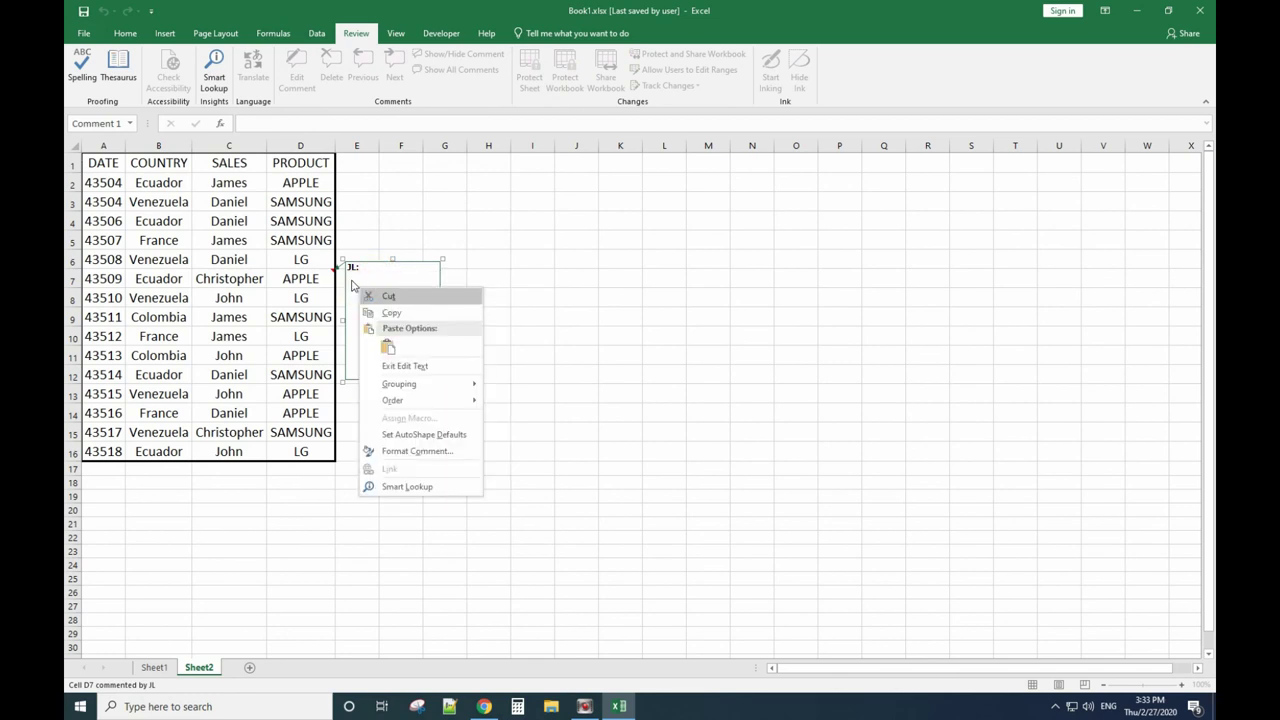
{"action": "right_click", "coordinate": [352, 282]}
{"action": "left_click", "coordinate": [448, 449]}
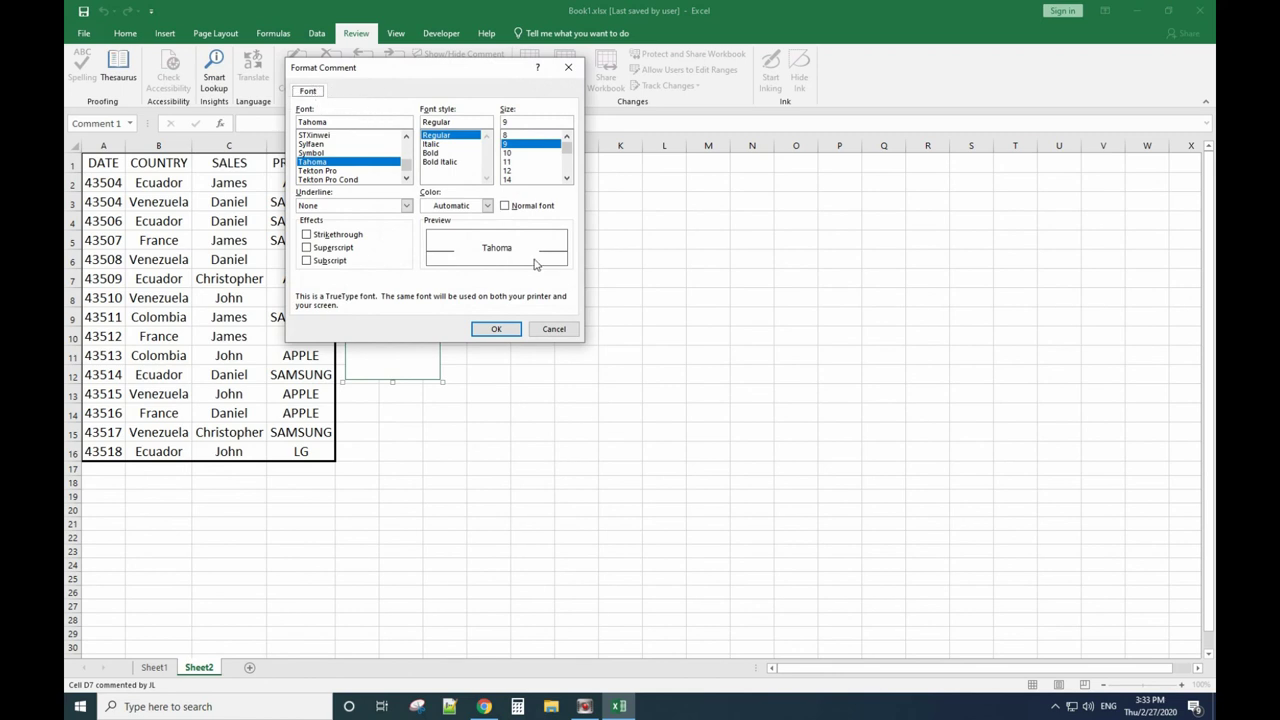
{"action": "left_click", "coordinate": [554, 329]}
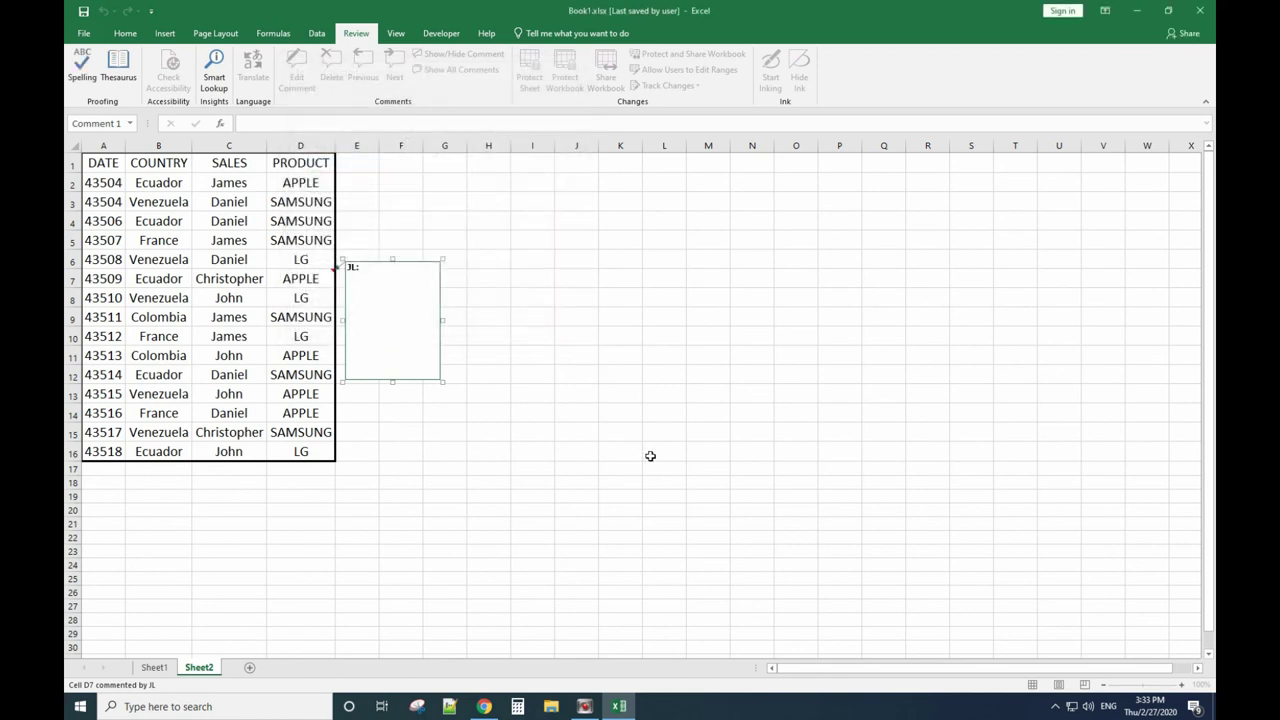